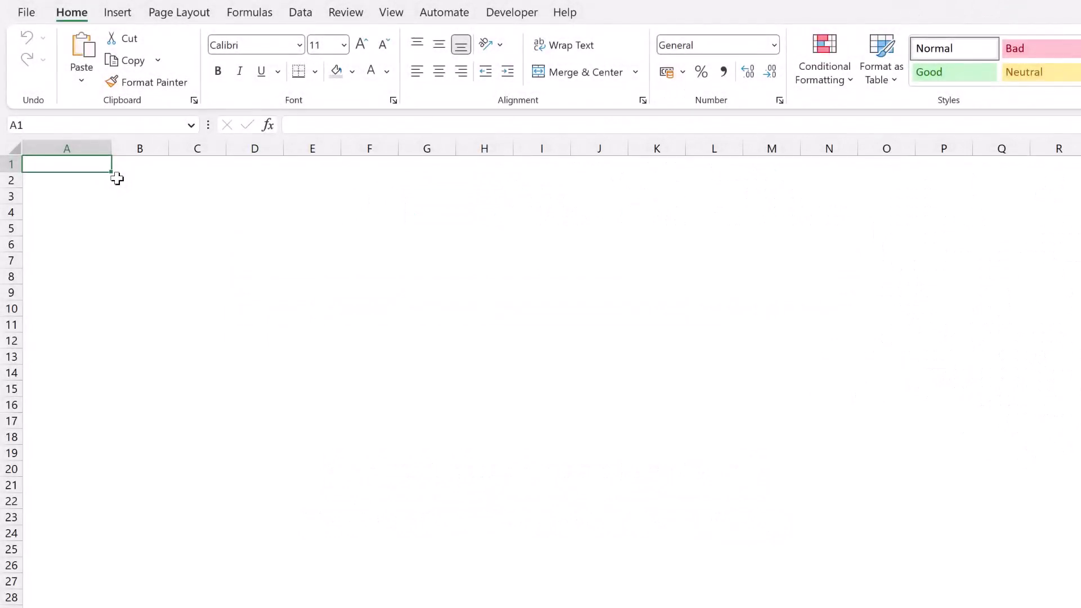
Step: Open the ButtonExample script's code in the Code Editor and show its More options menu
left_click(444, 19)
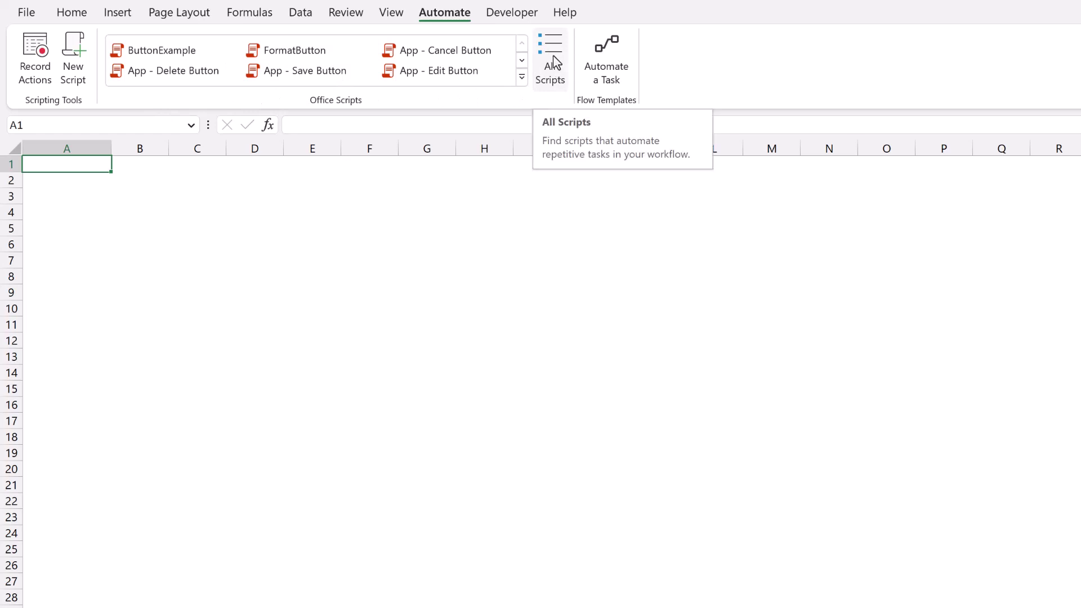
left_click(160, 52)
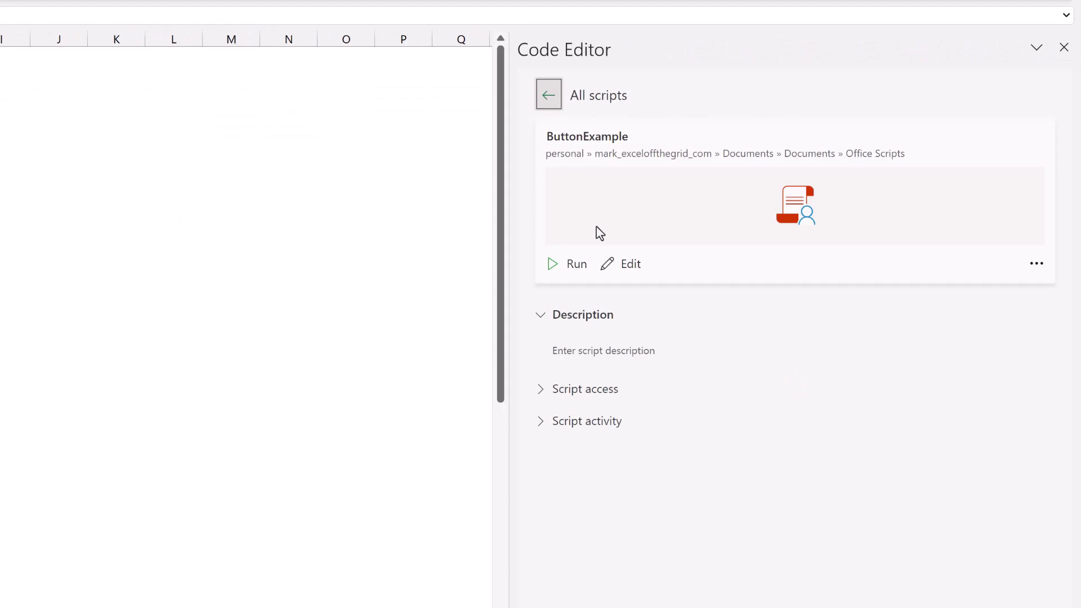
left_click(1048, 267)
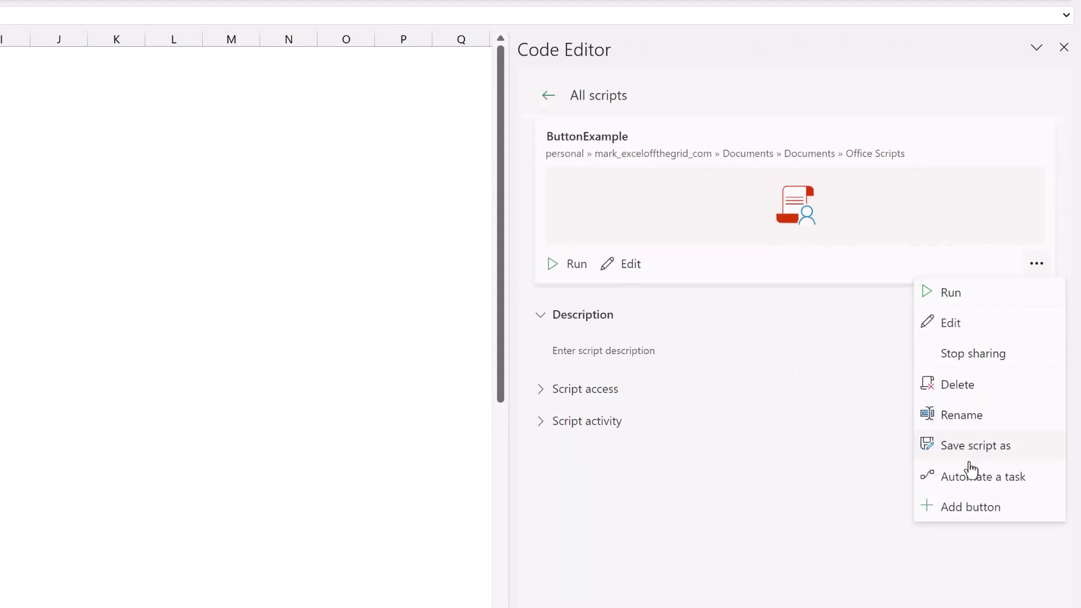
left_click(637, 270)
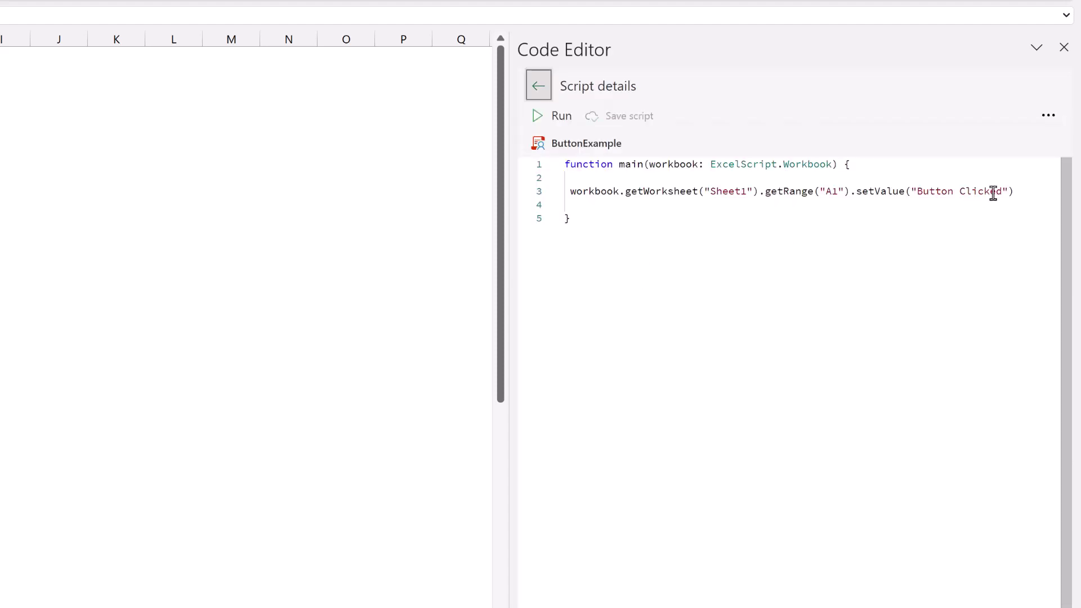
left_click(1049, 120)
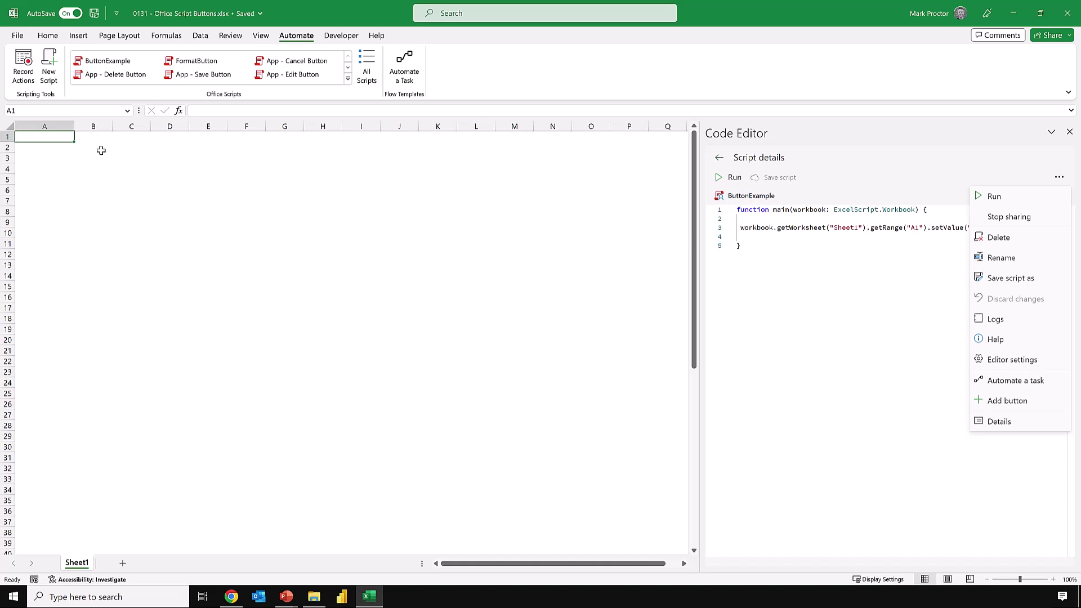
Step: Add a ButtonExample script button at cell B2, then select the whole script code
left_click(93, 148)
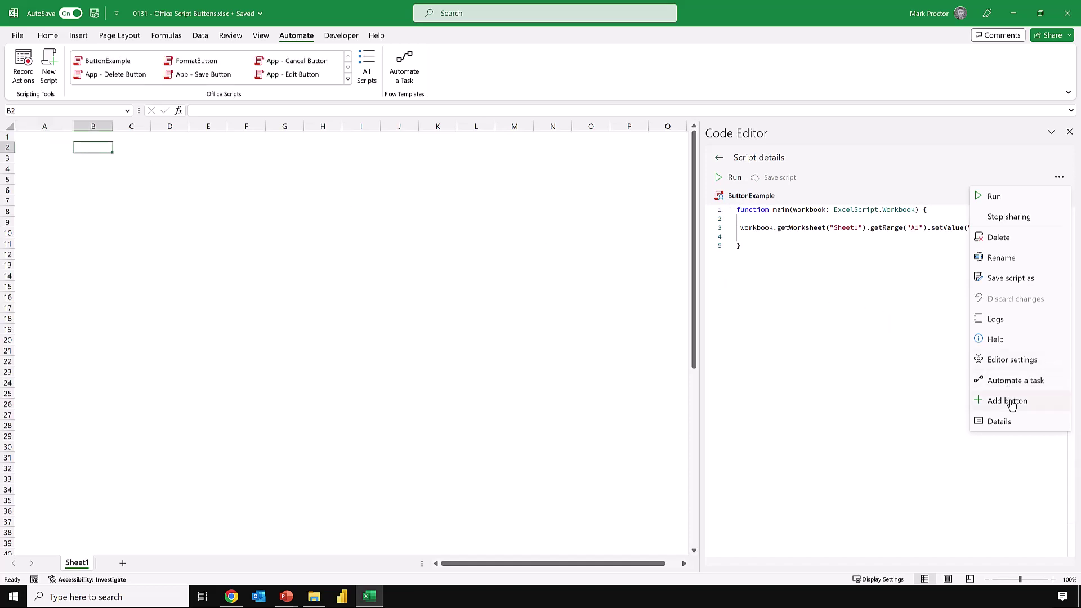
left_click(1011, 404)
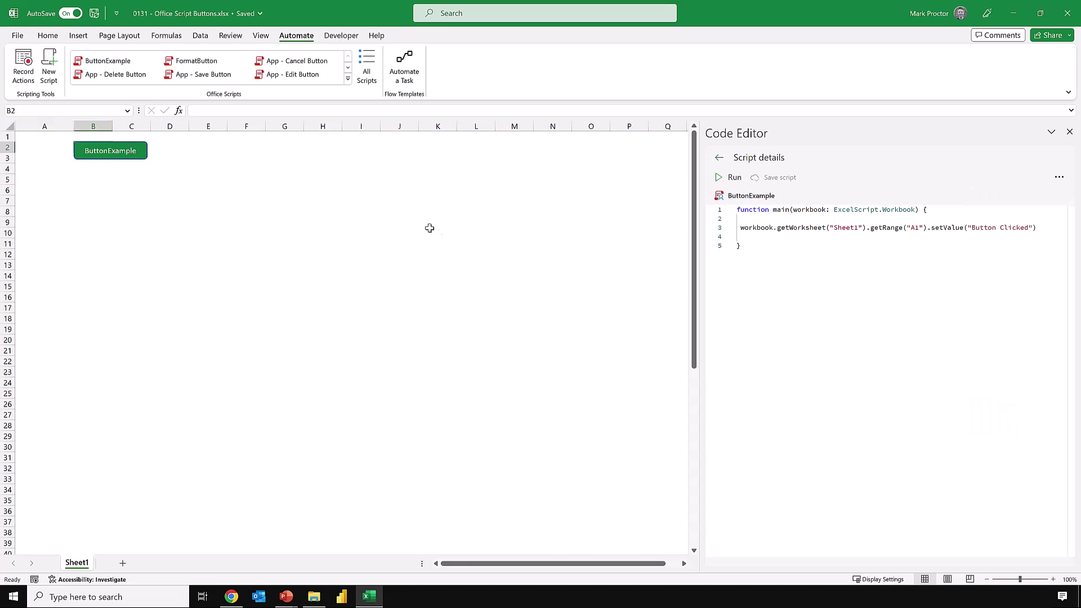
left_click(762, 248)
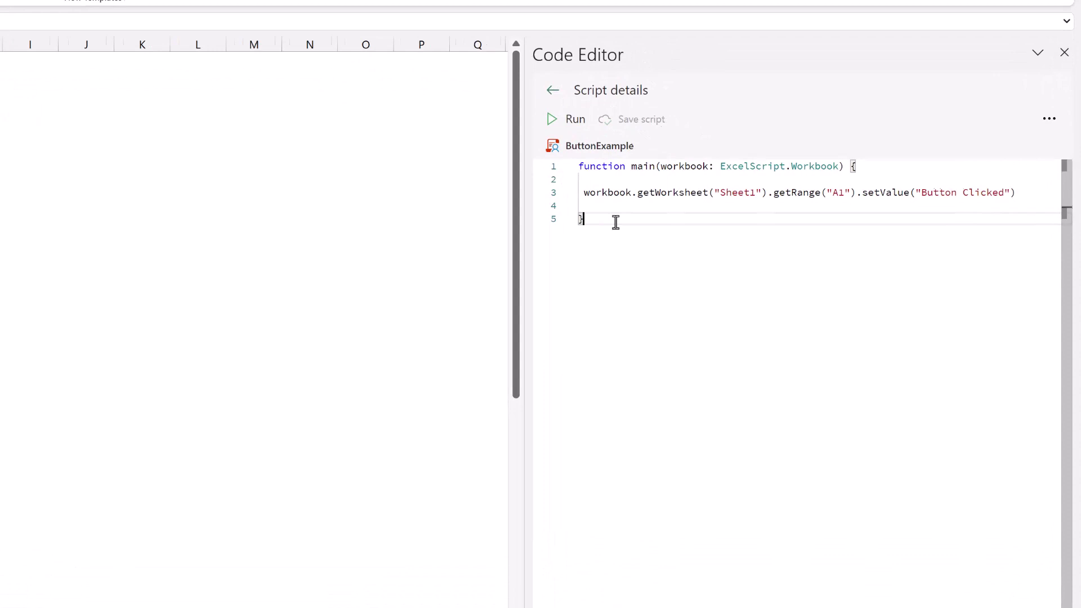
left_click_drag(616, 222, 572, 165)
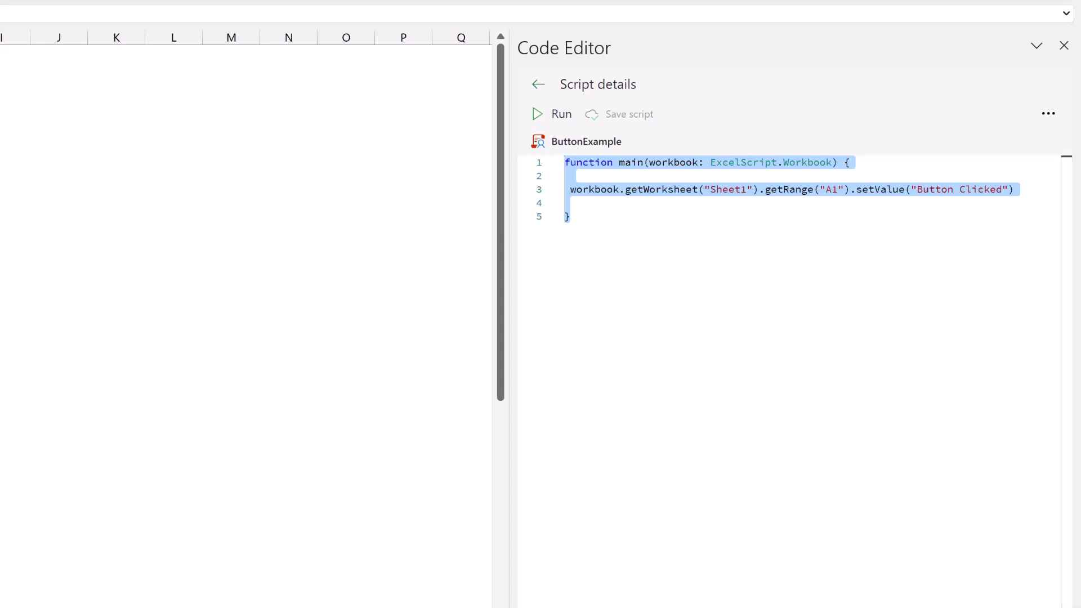
Step: Run ButtonExample from its sheet button and check that A1 reads 'Button Clicked'
left_click(256, 213)
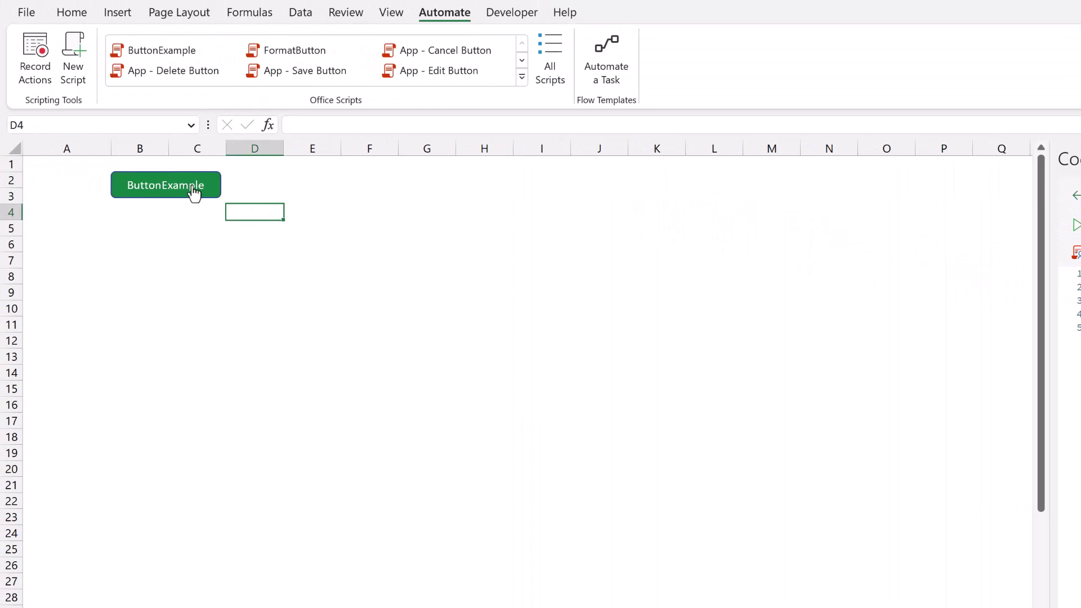
left_click(194, 191)
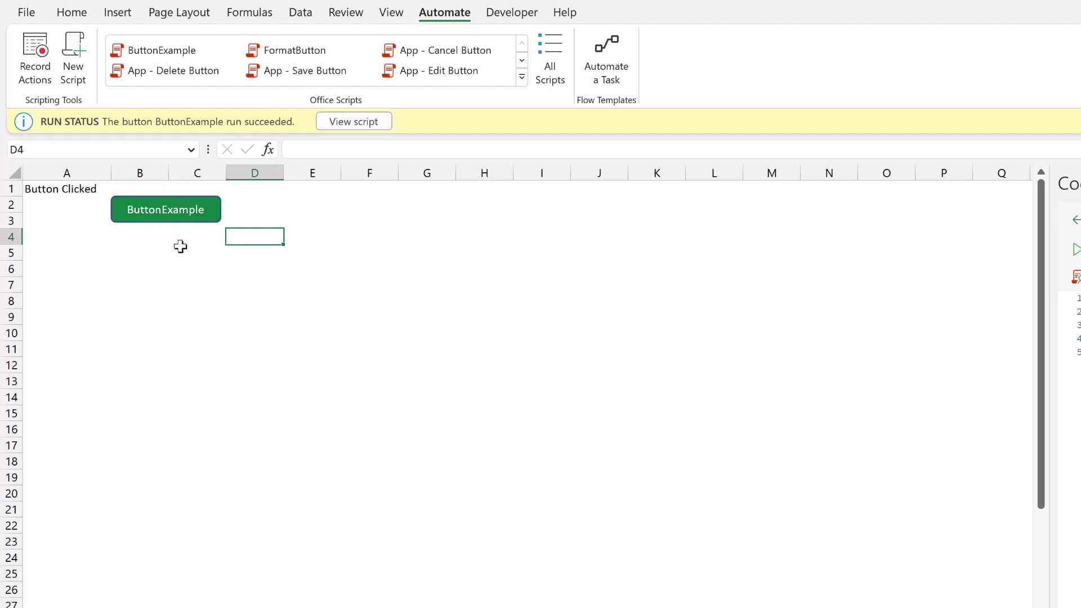
left_click(192, 218)
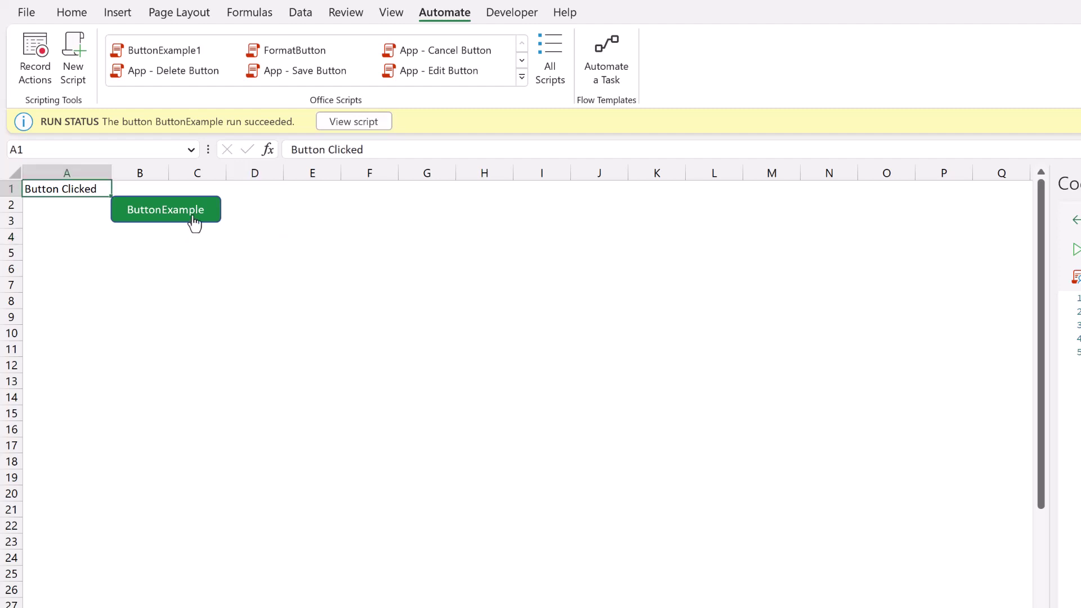
Step: Name the ButtonExample button shape 'MyDefaultButton' in the Name Box
right_click(192, 219)
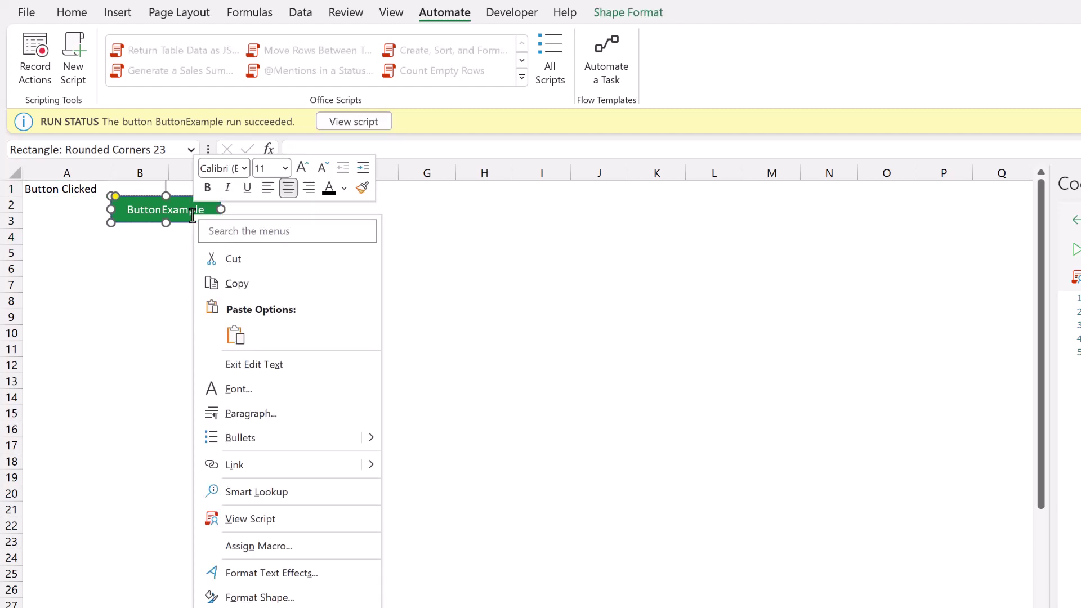
left_click(164, 150)
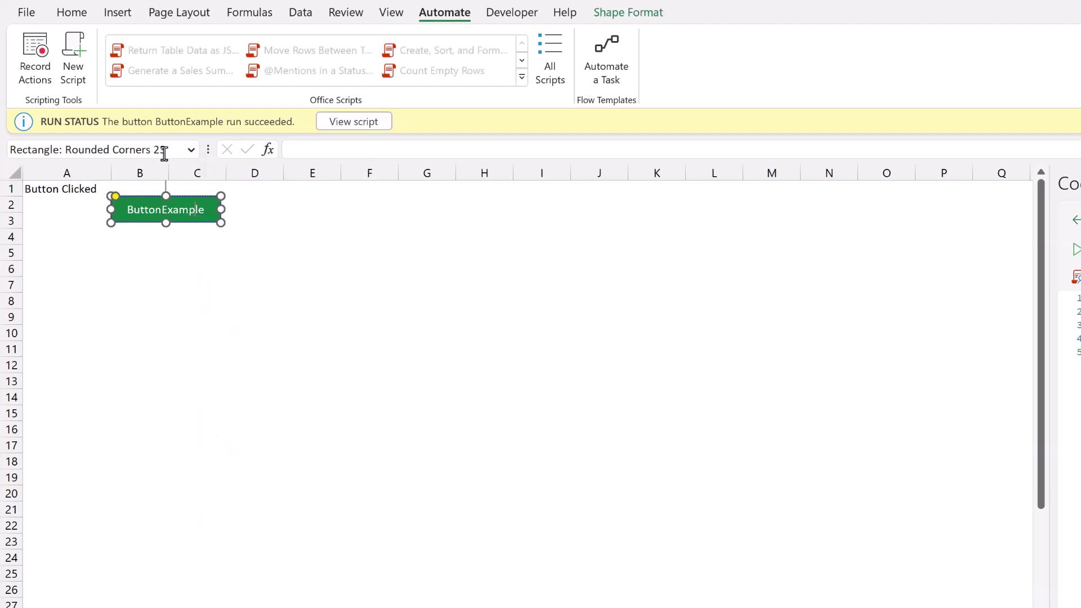
left_click(45, 148)
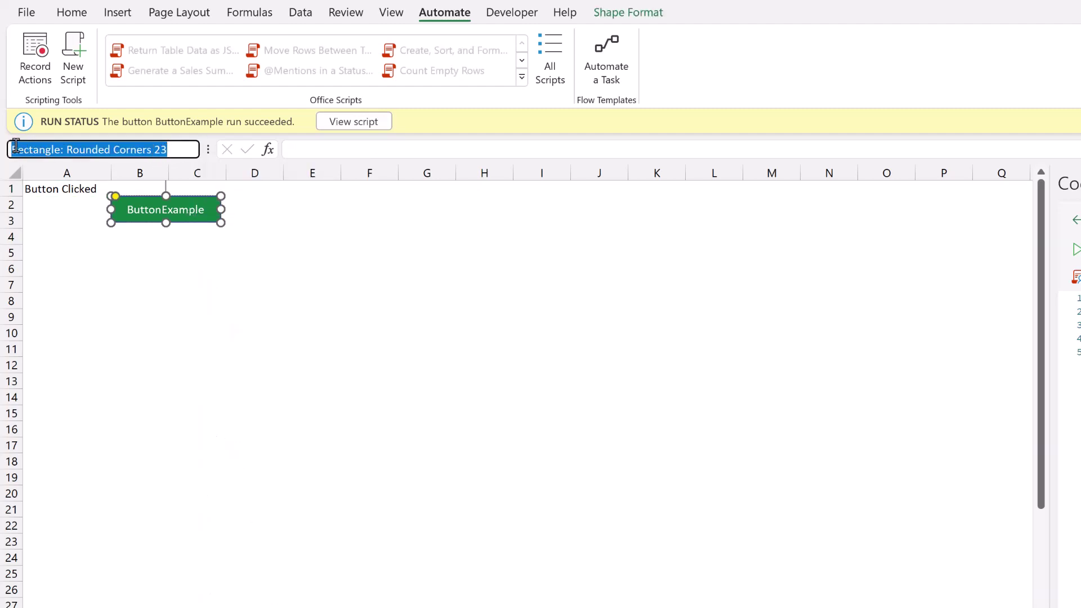
type("MyDefau")
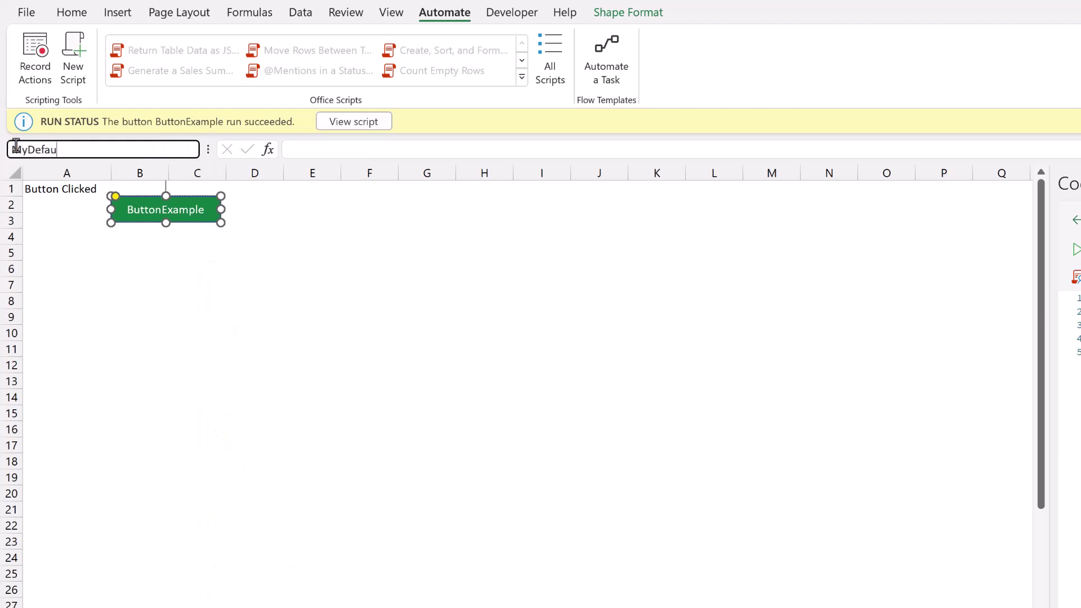
type("ltButton")
key("Return")
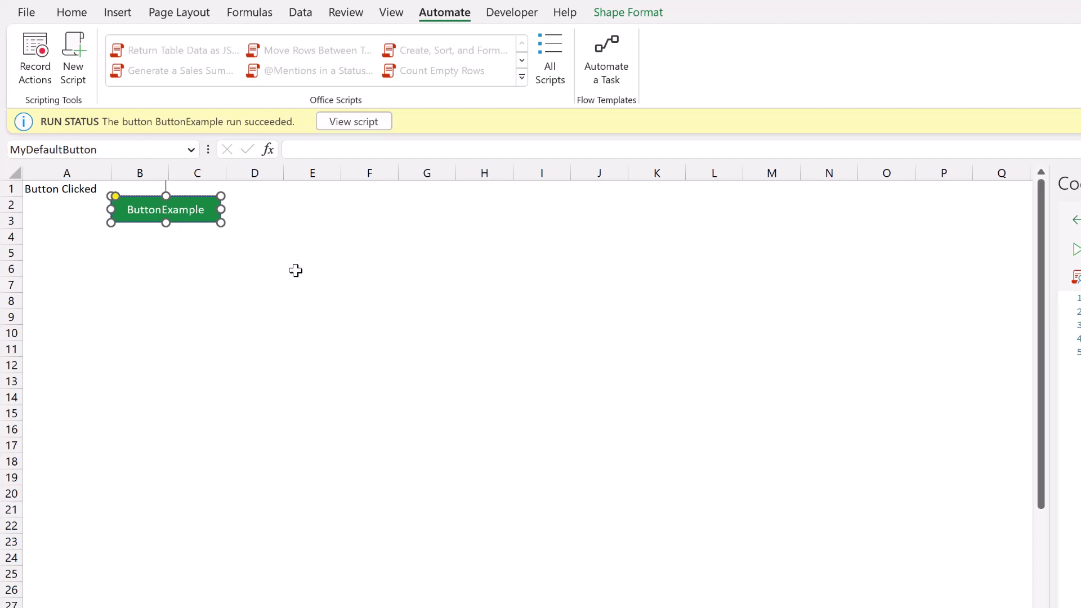
left_click(297, 236)
Step: Inspect the MyDefaultButton and Example 1 button shapes, then return to cell D4
right_click(204, 214)
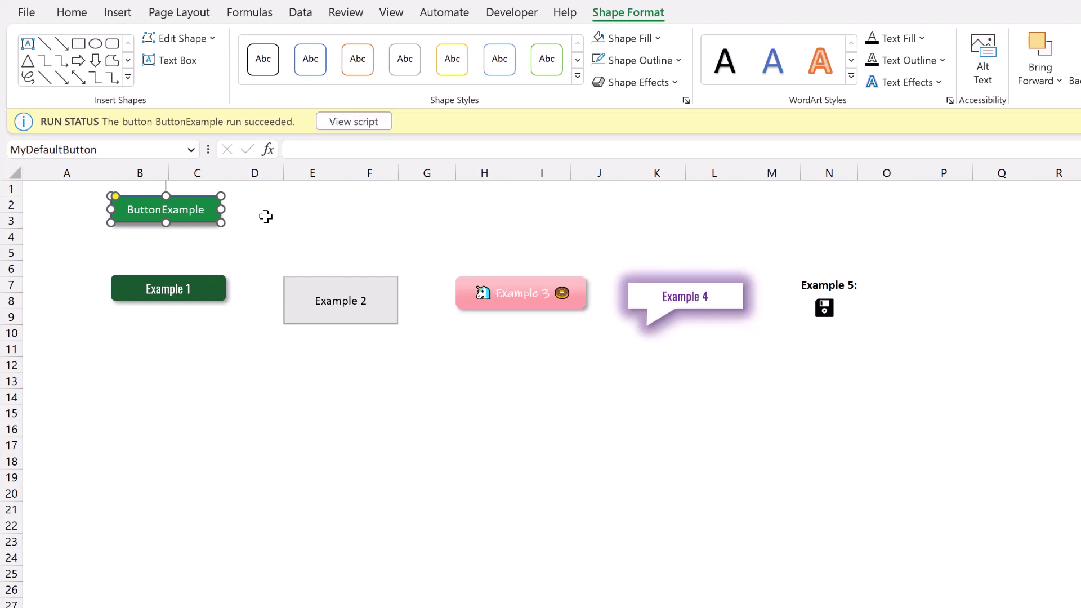
right_click(218, 294)
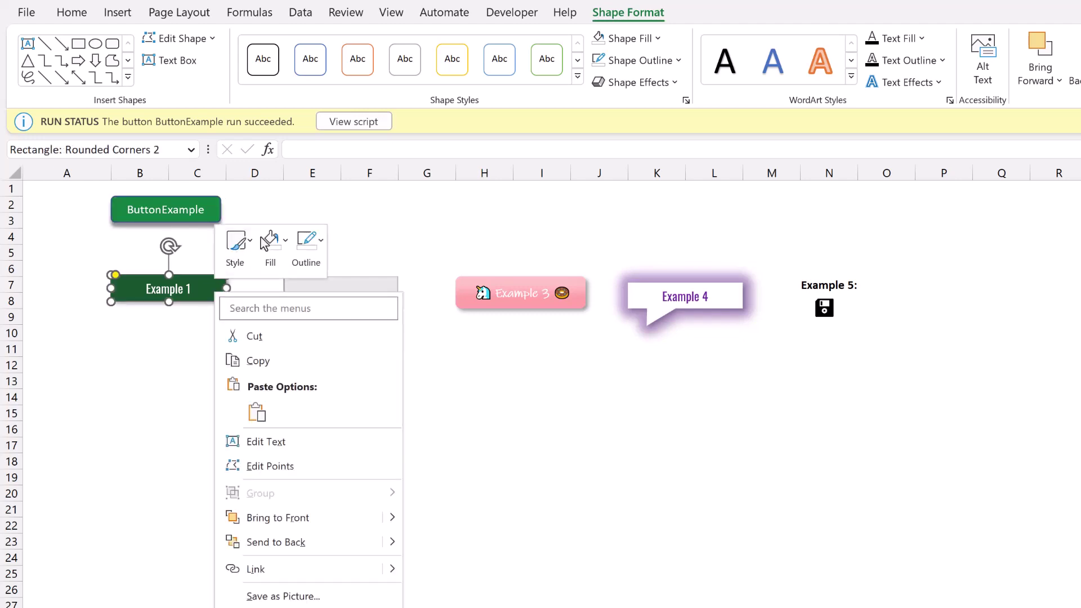
left_click(195, 246)
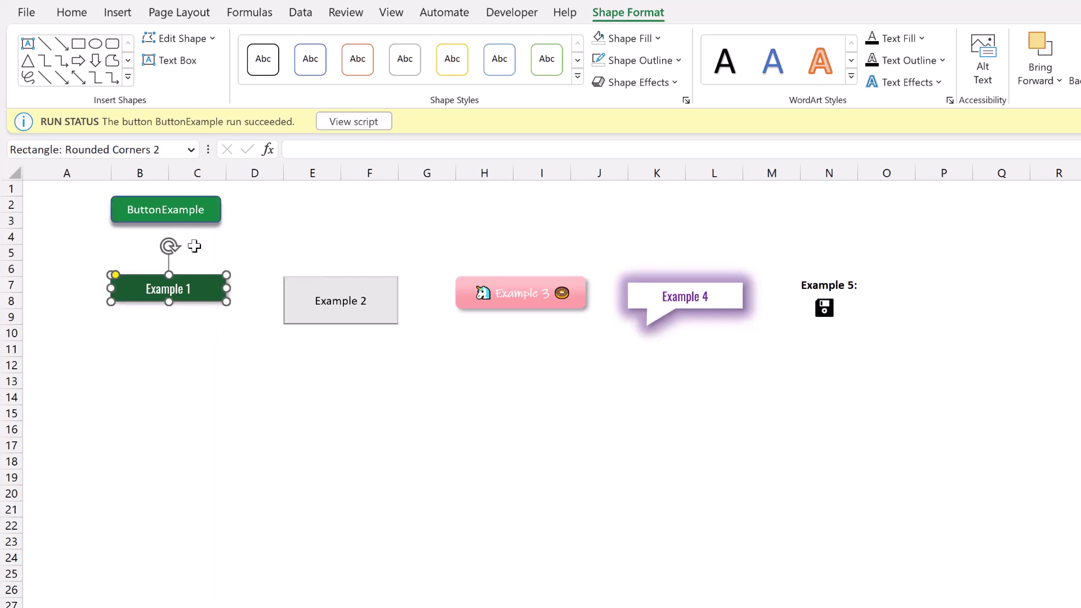
left_click(236, 238)
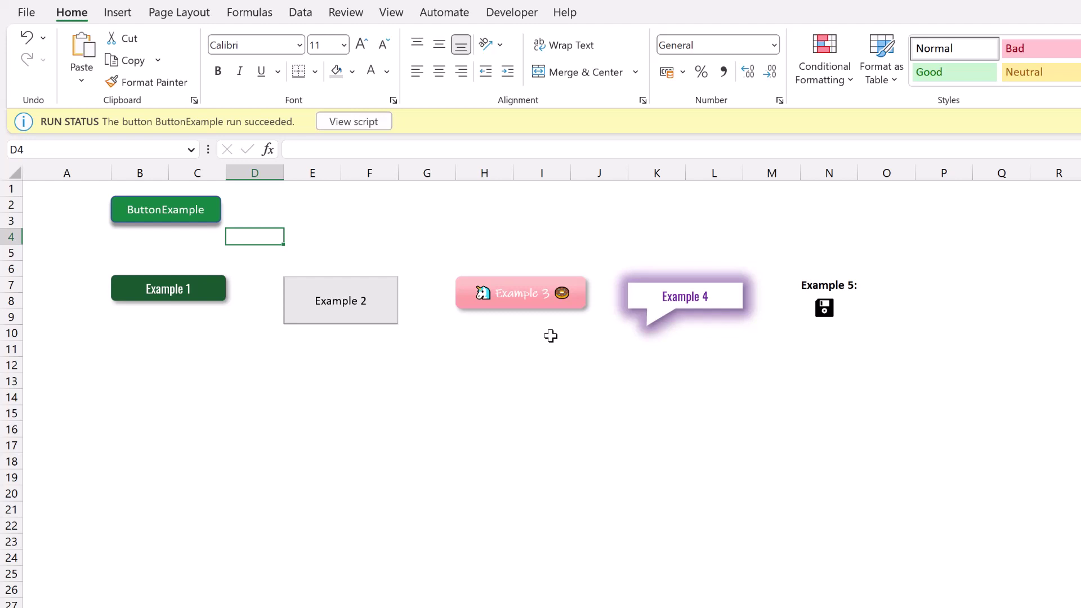
Step: Insert a star emoji in scratch cell H12 and cut it to the clipboard
left_click(493, 362)
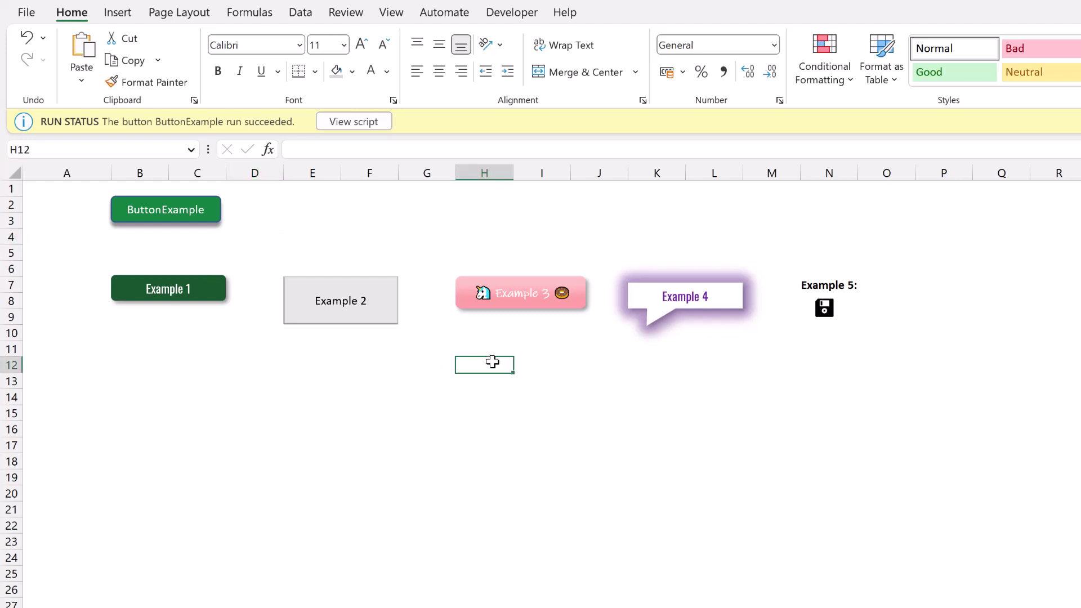
key("super+period")
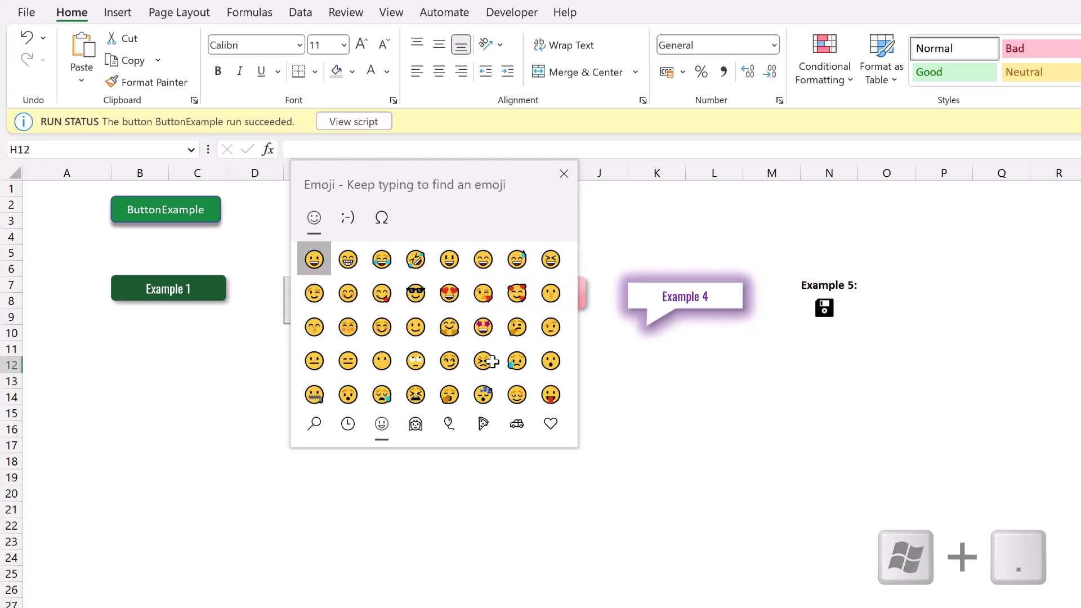
type("star")
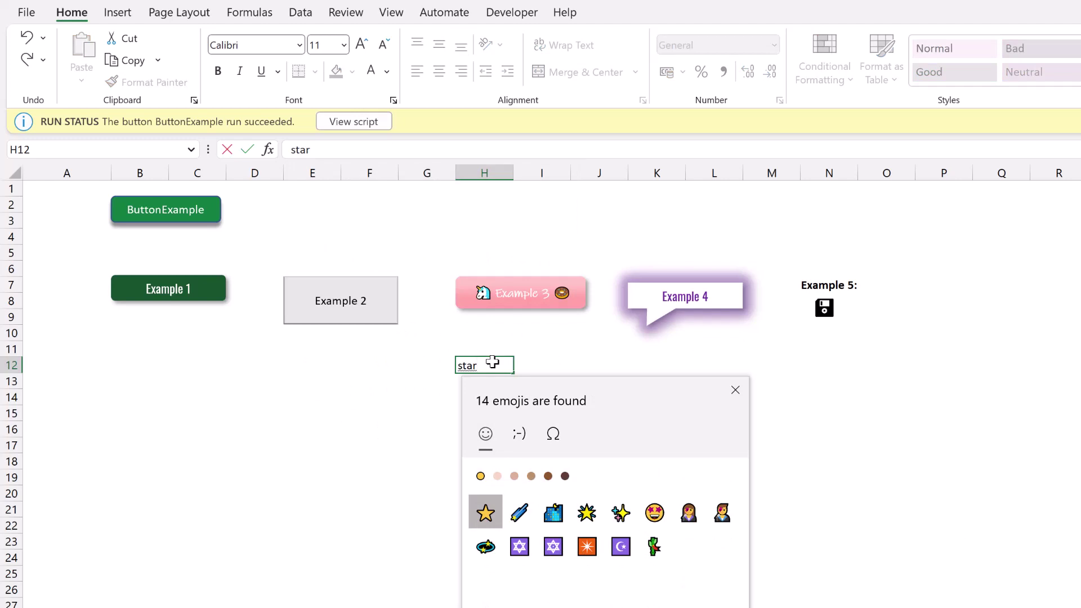
left_click(485, 512)
key("Escape")
left_click_drag(482, 364, 411, 364)
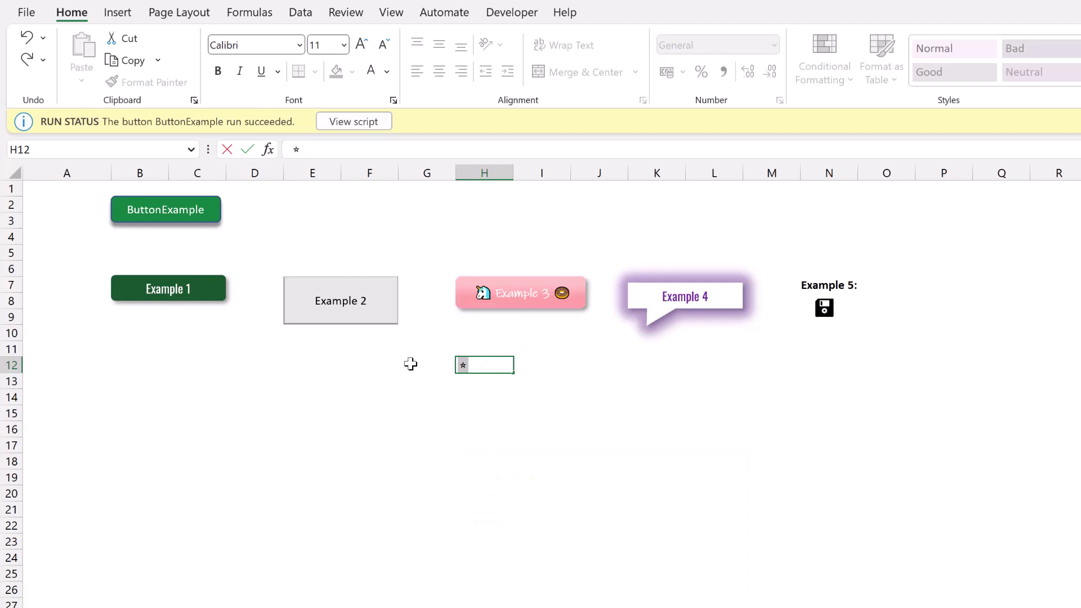
key("ctrl+x")
Step: Replace the unicorn emoji in the Example 3 button label with the star
left_click(484, 293)
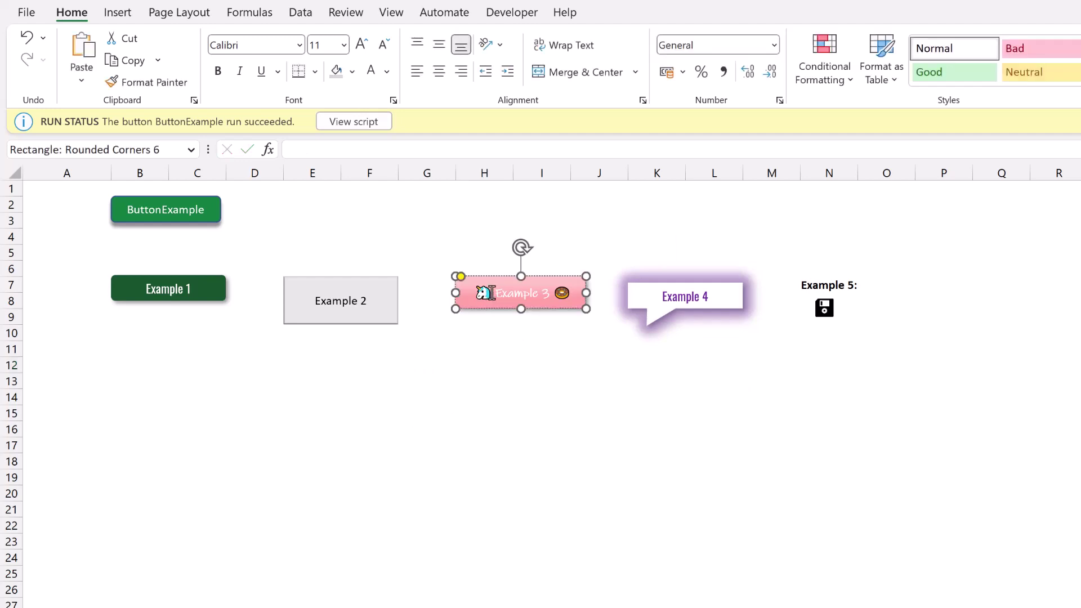
right_click(494, 297)
left_click(495, 293)
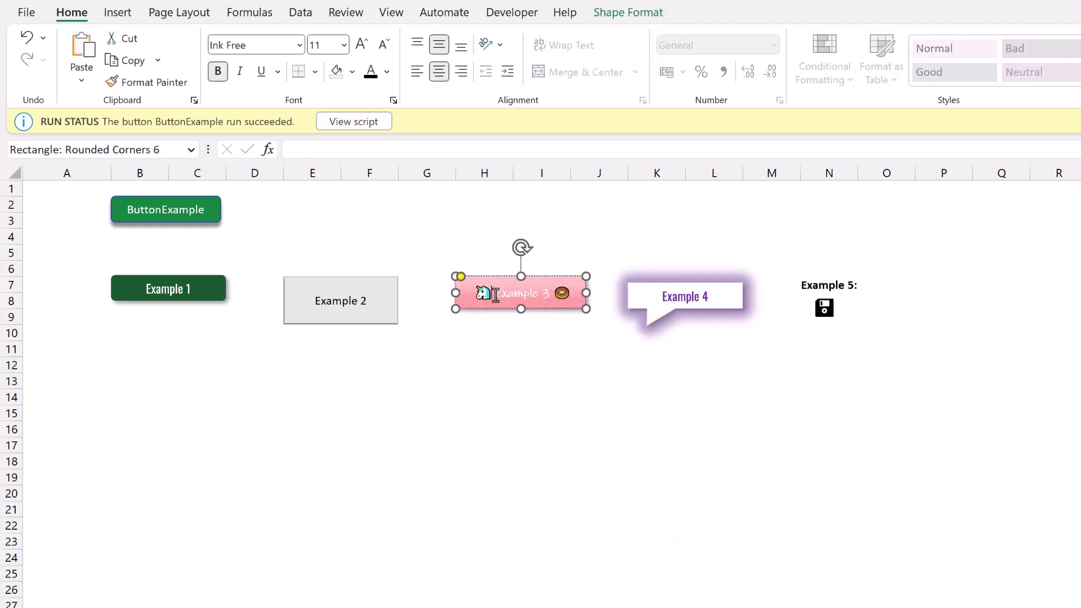
key("ctrl+v")
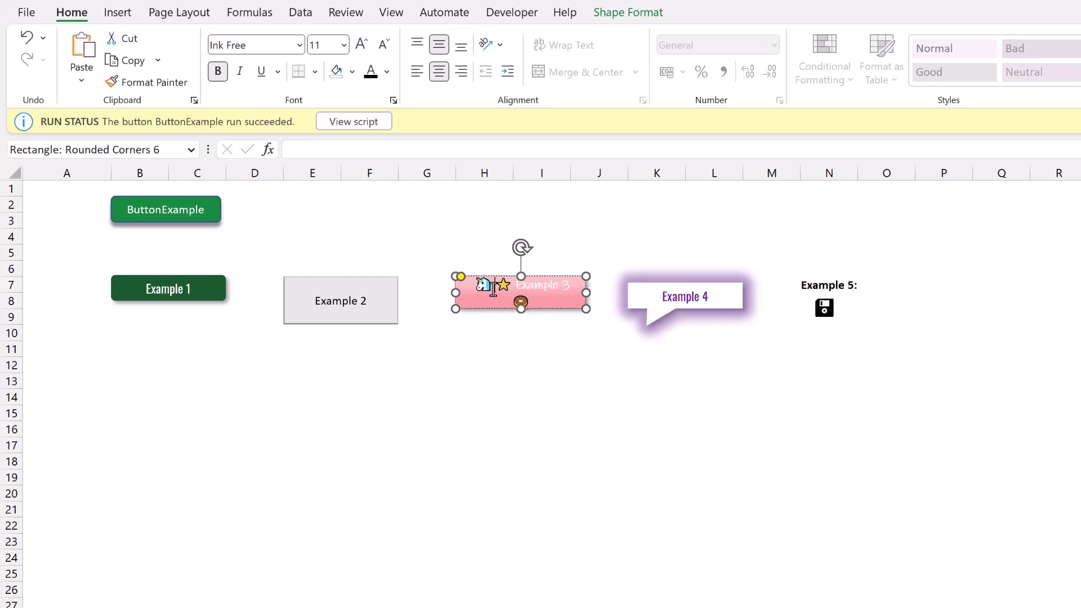
key("BackSpace")
left_click(488, 375)
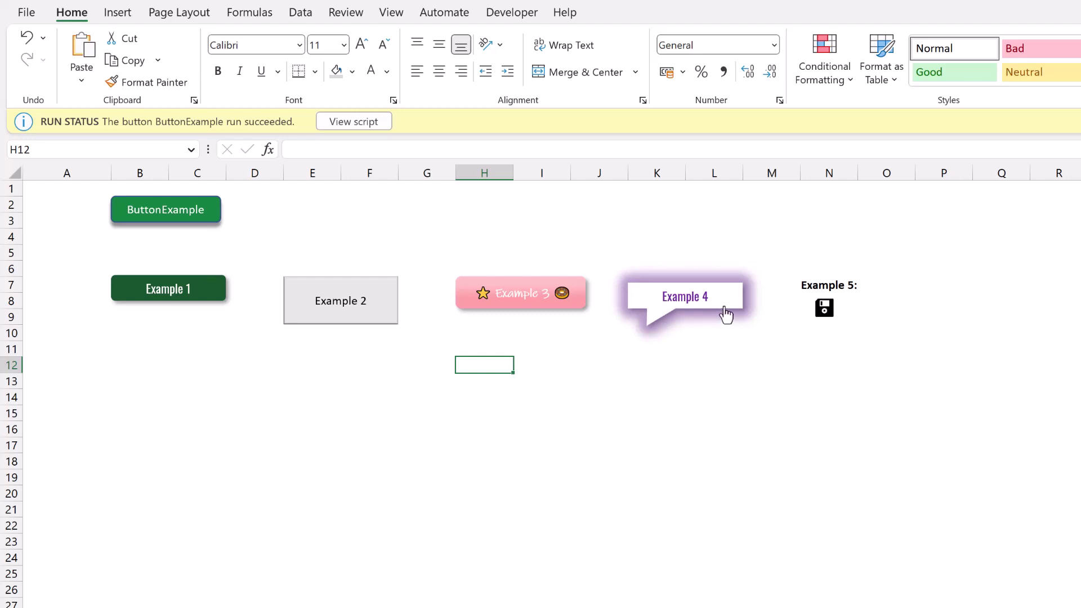
right_click(725, 308)
left_click(633, 13)
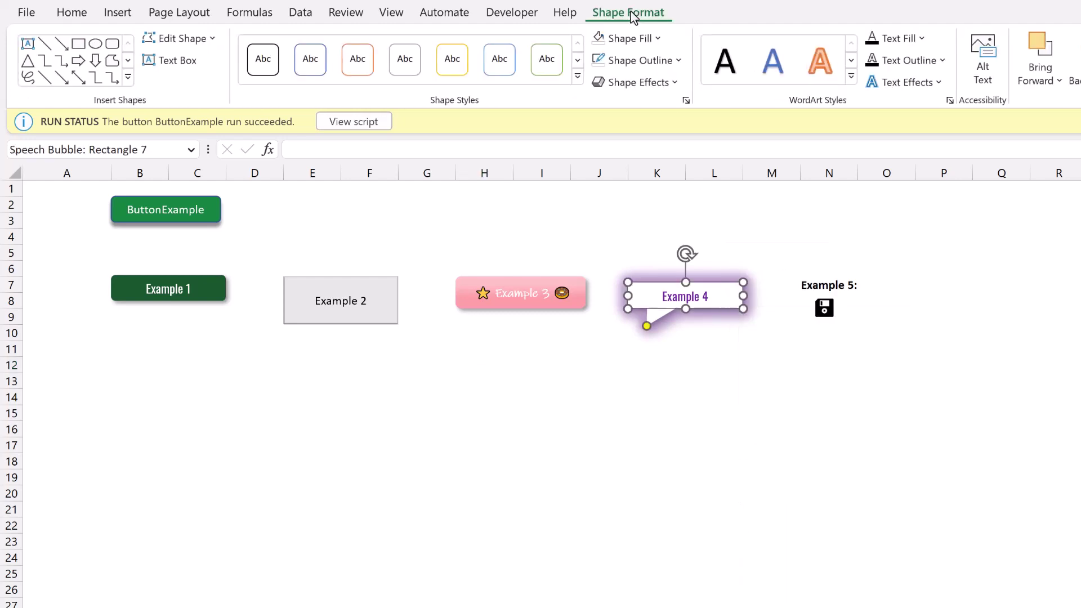
left_click(215, 39)
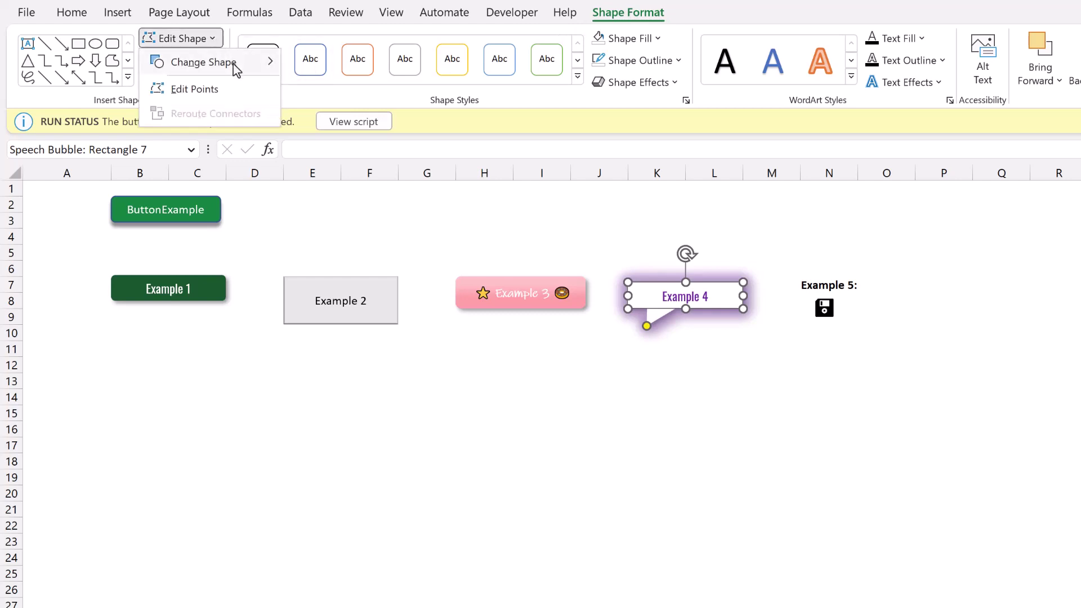
mouse_move(234, 65)
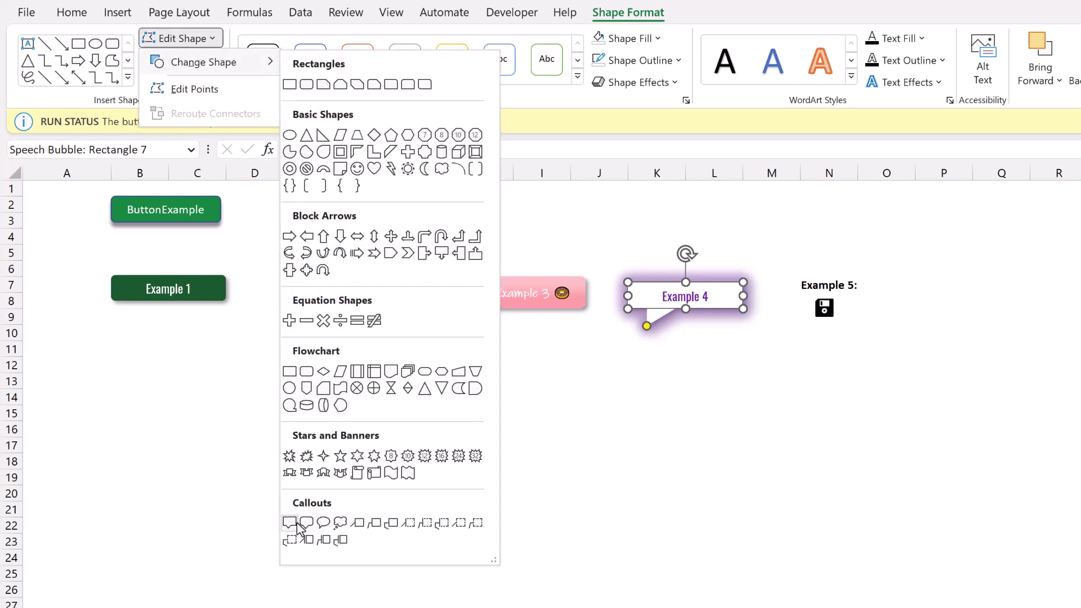
left_click(647, 339)
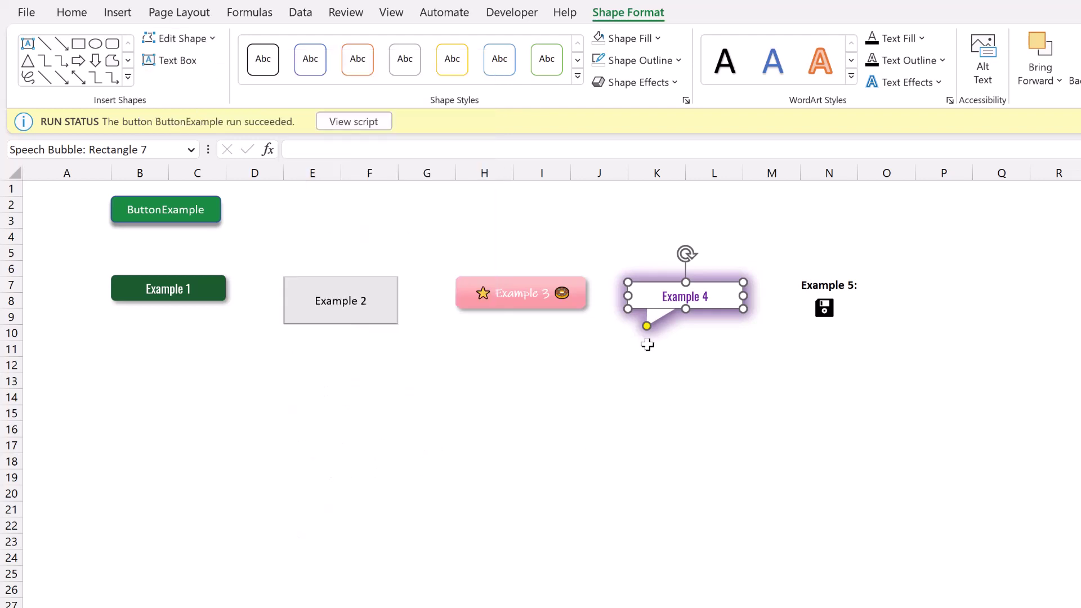
left_click(646, 334)
left_click(645, 335)
left_click(641, 336)
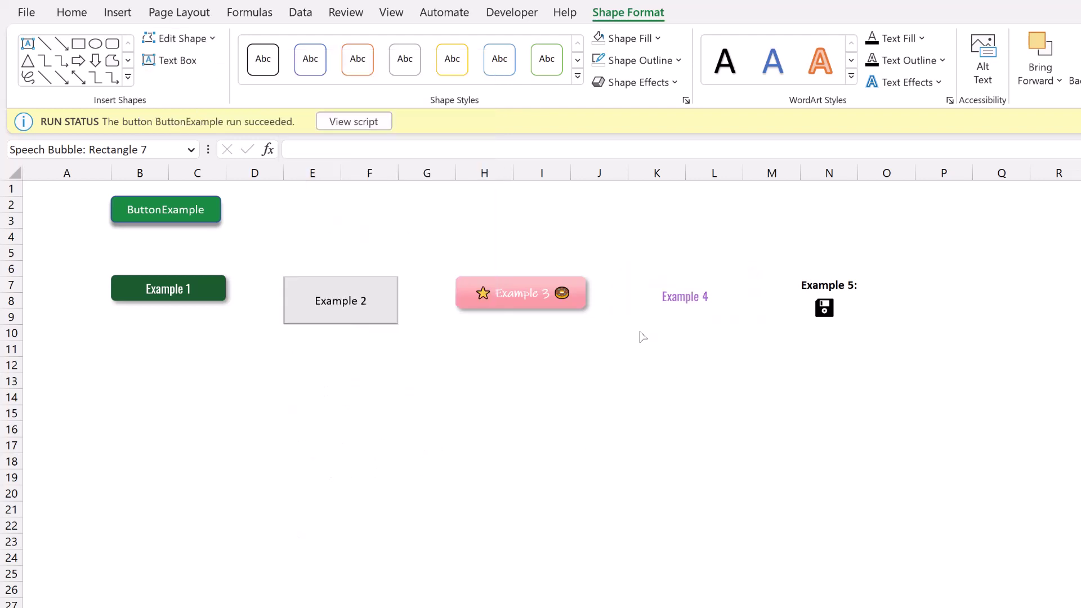
left_click(673, 333)
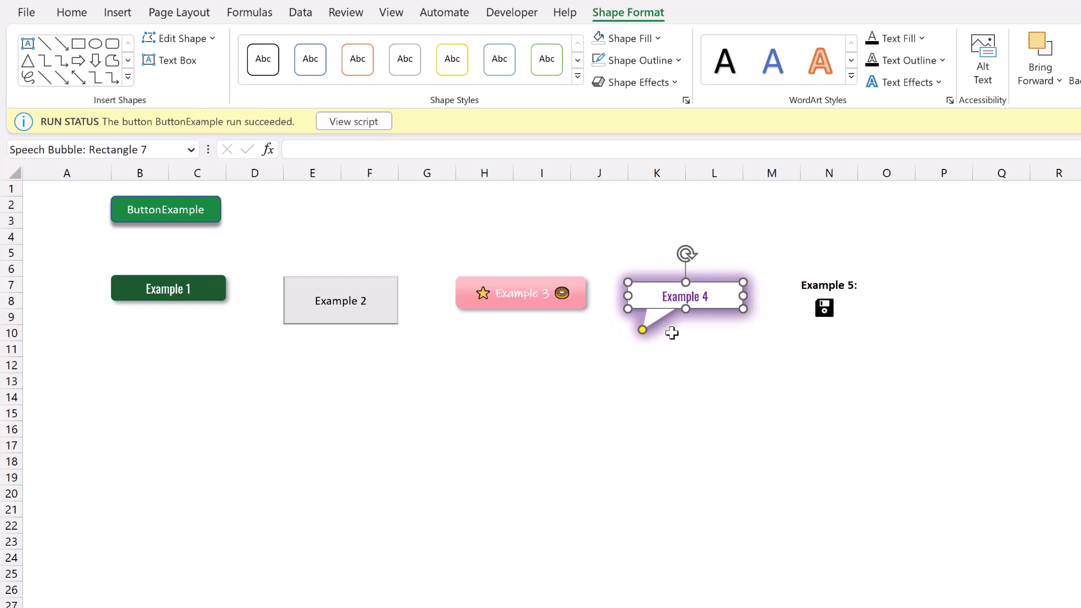
left_click(893, 315)
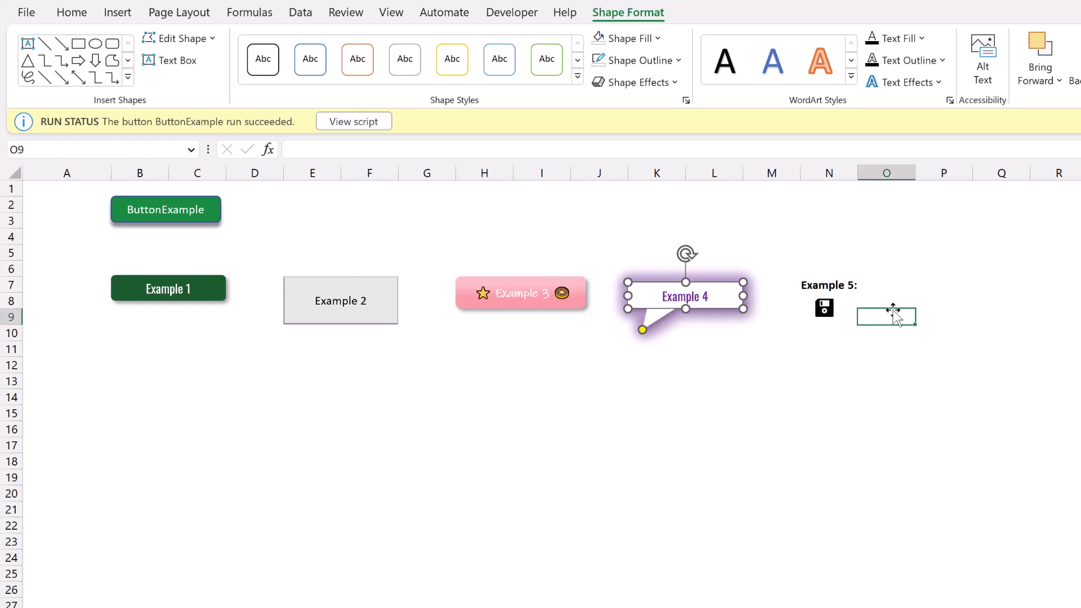
right_click(825, 306)
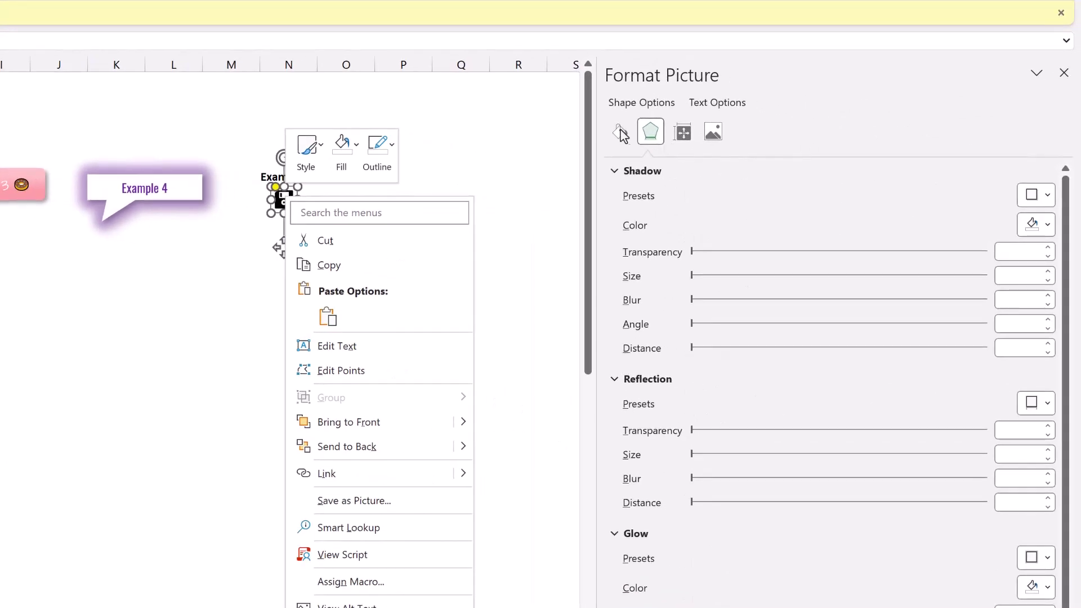
left_click(622, 134)
left_click(622, 134)
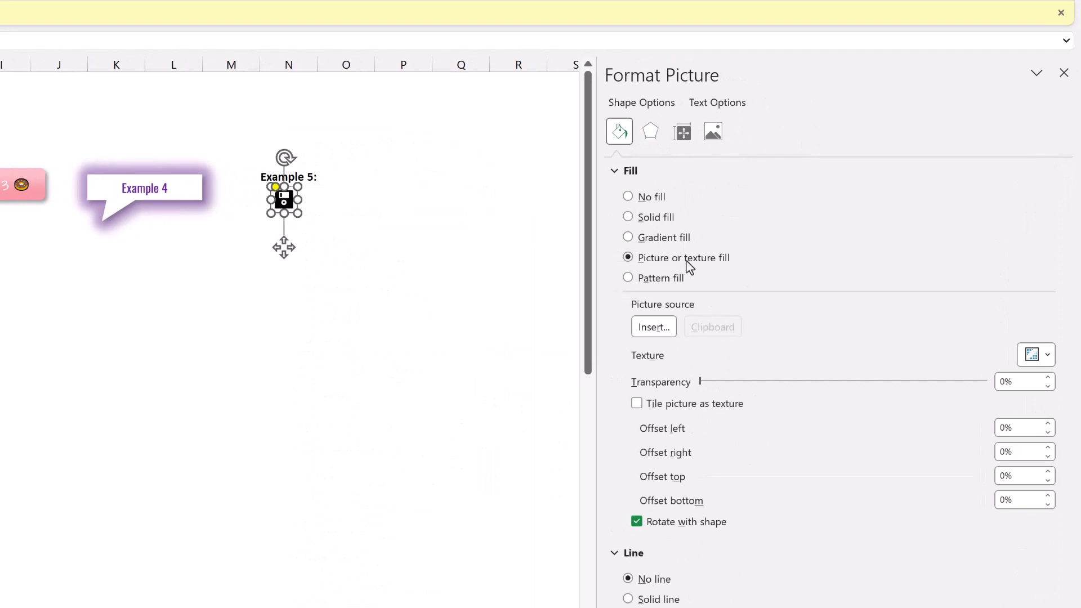
left_click(663, 327)
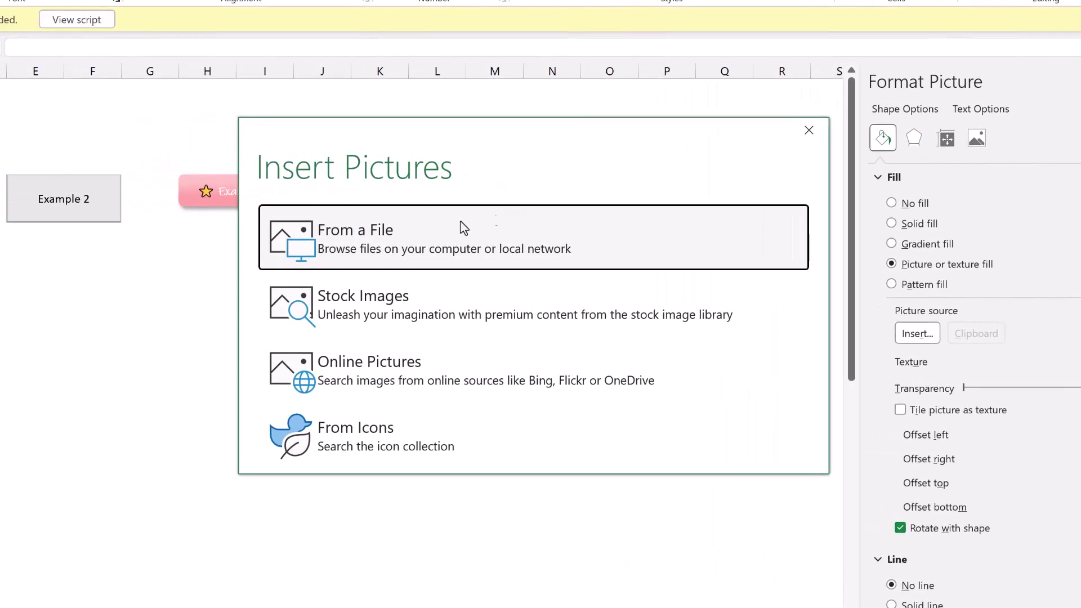
left_click(394, 447)
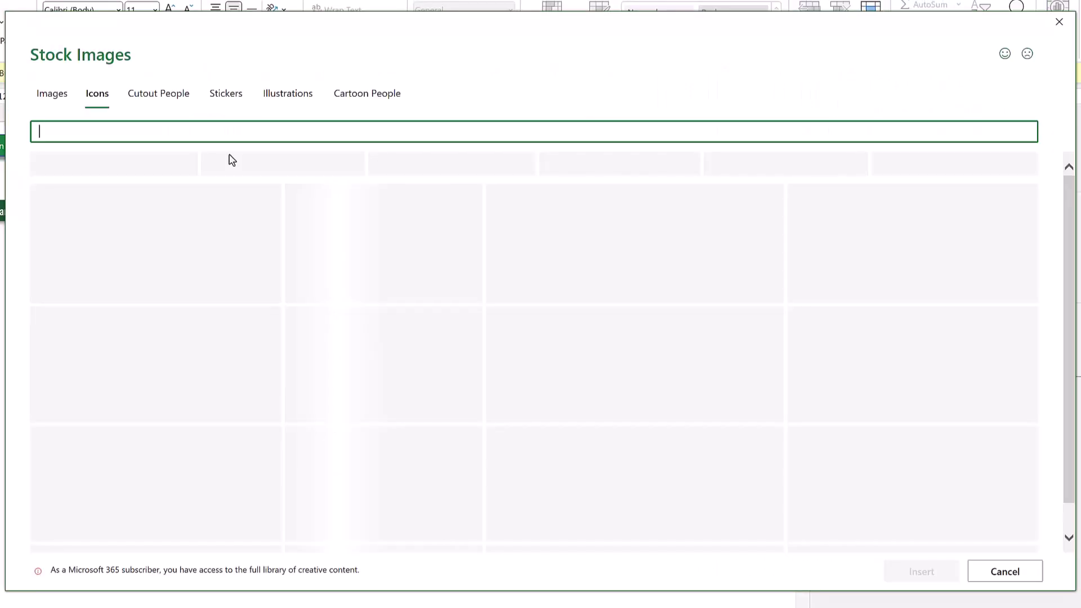
type("save")
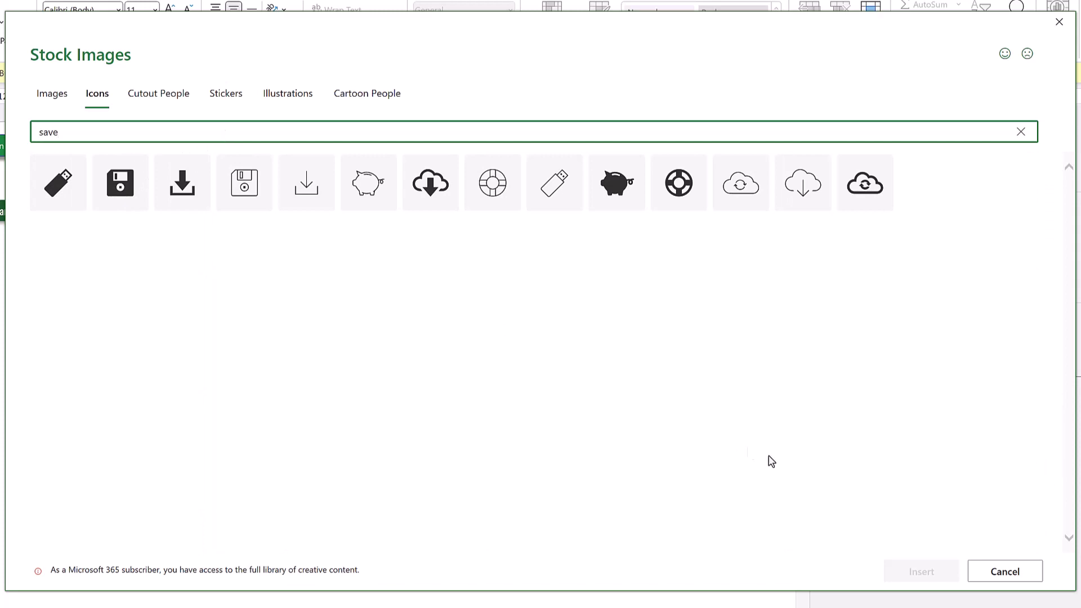
left_click(989, 573)
left_click(772, 167)
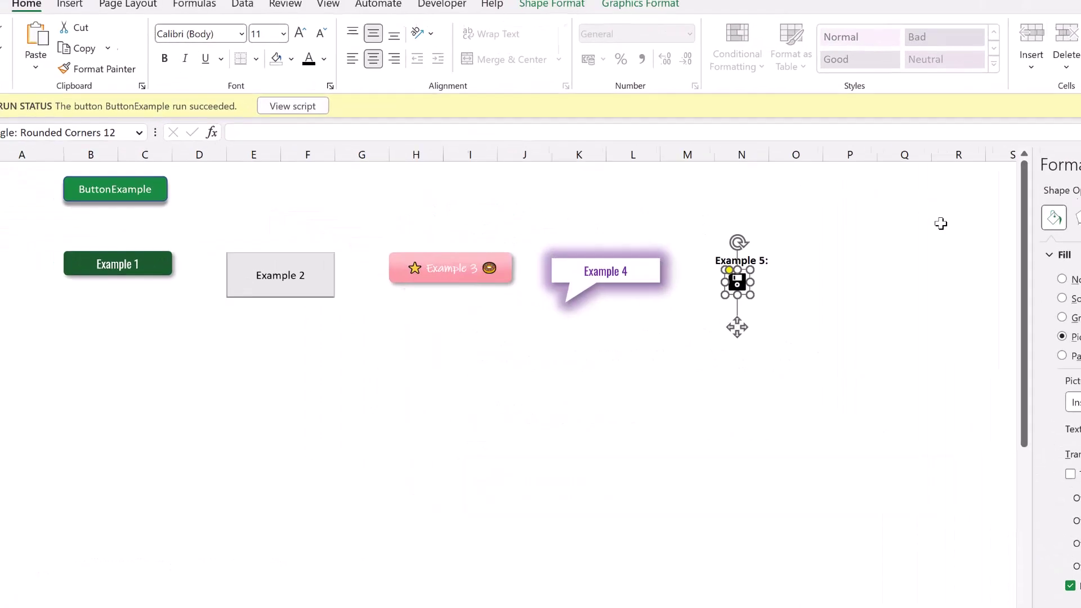
Step: Run the Office Script assigned to the Example 3 button
left_click(877, 317)
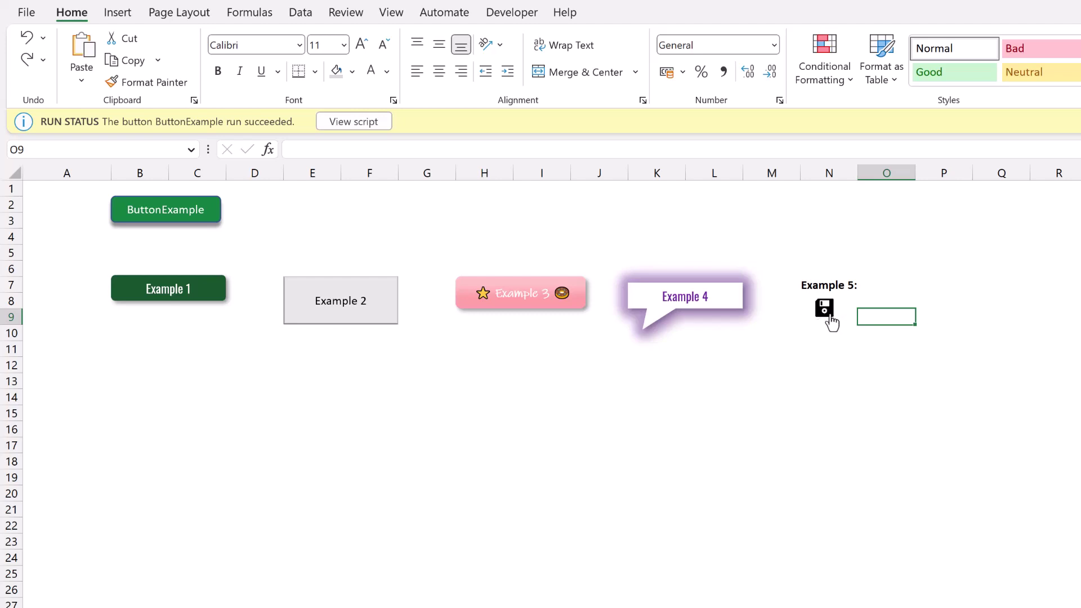
left_click(514, 304)
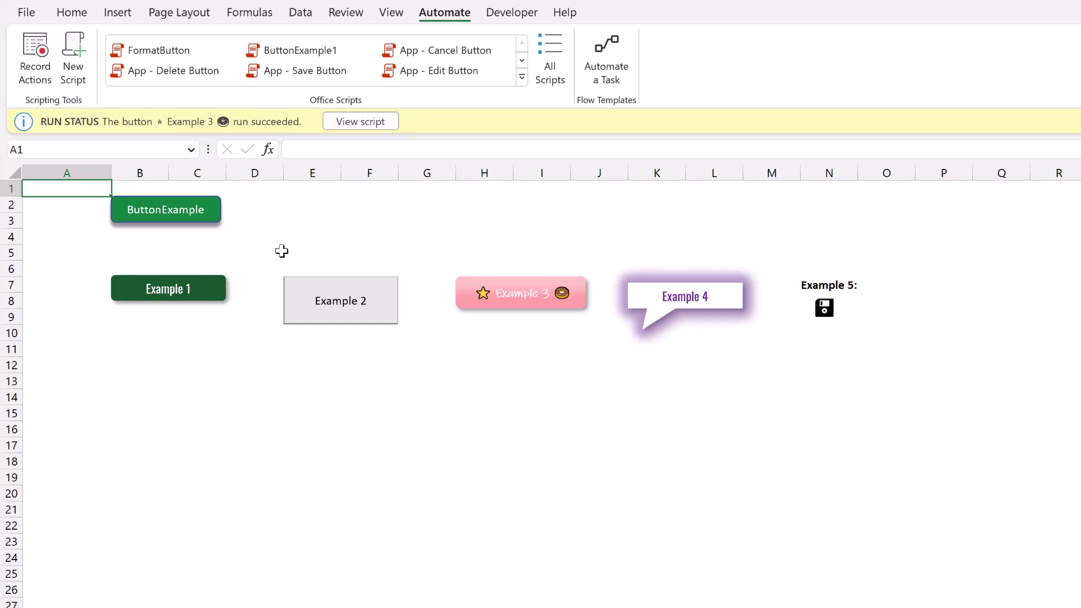
Step: Paste a copy of the ButtonExample button at cell B15
right_click(214, 216)
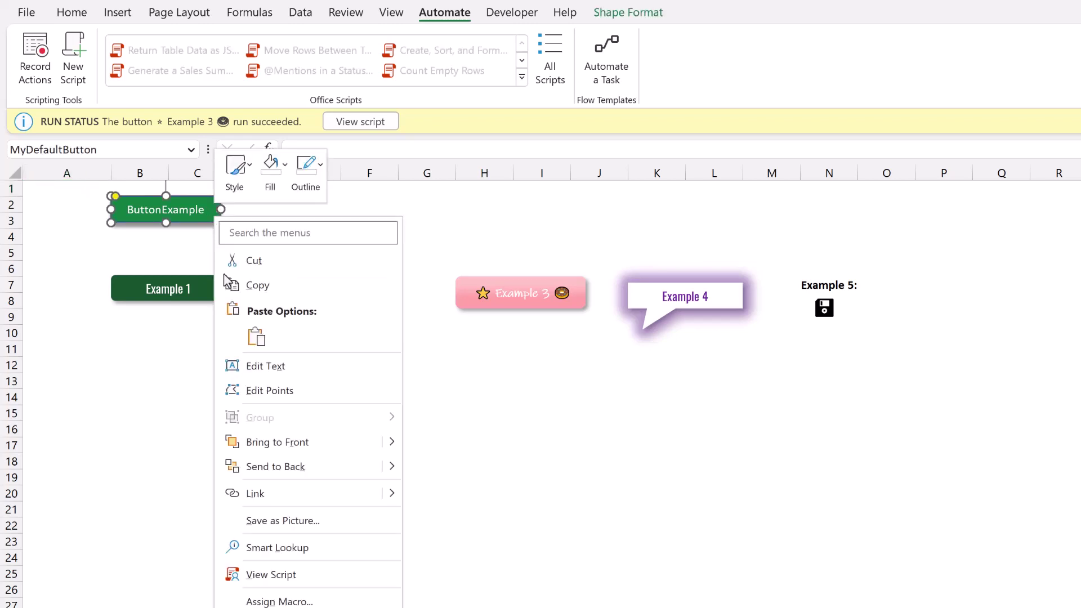
key("Escape")
left_click(157, 407)
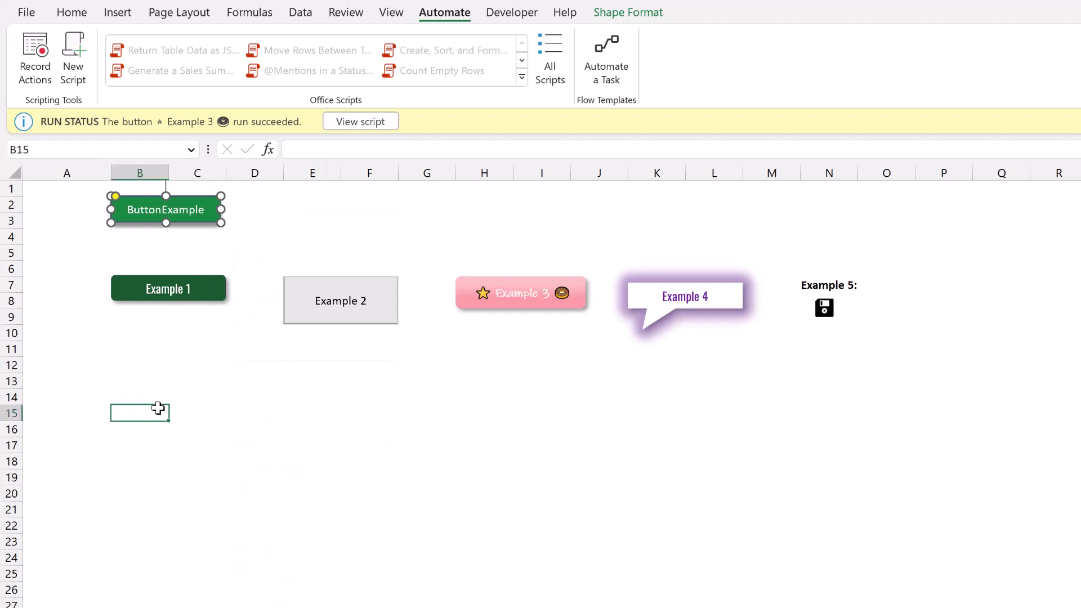
key("ctrl+v")
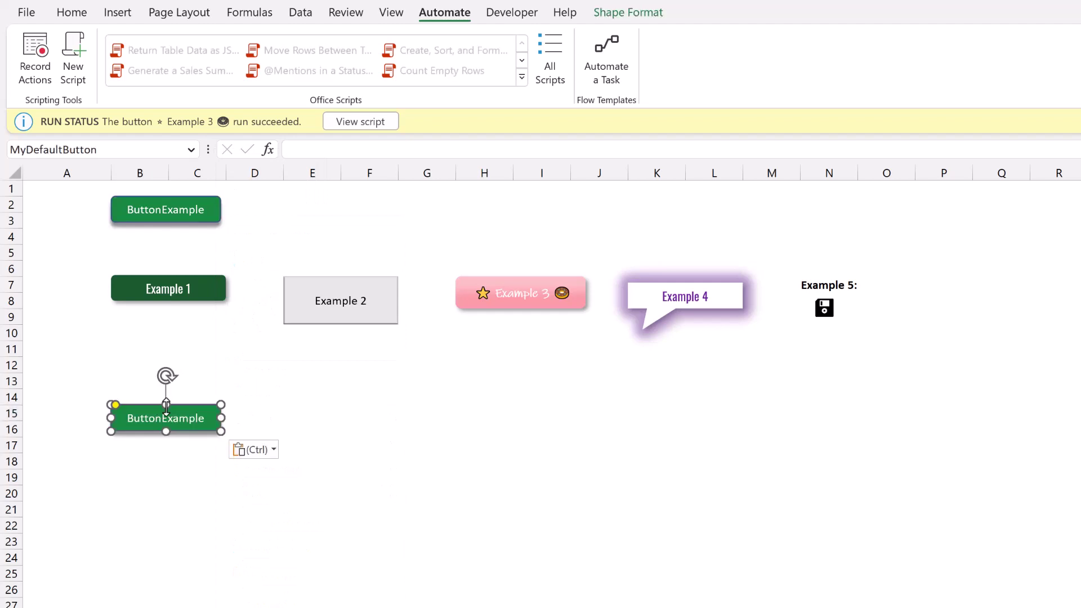
left_click(259, 397)
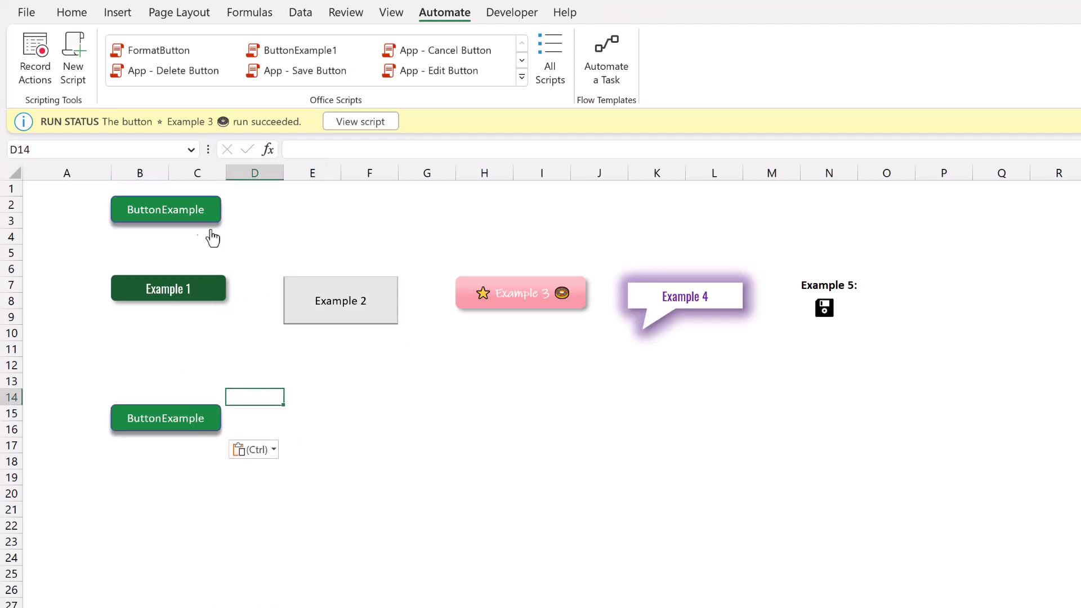
Step: Open the FormatButton script's code and highlight the shape name MyShape
left_click(156, 54)
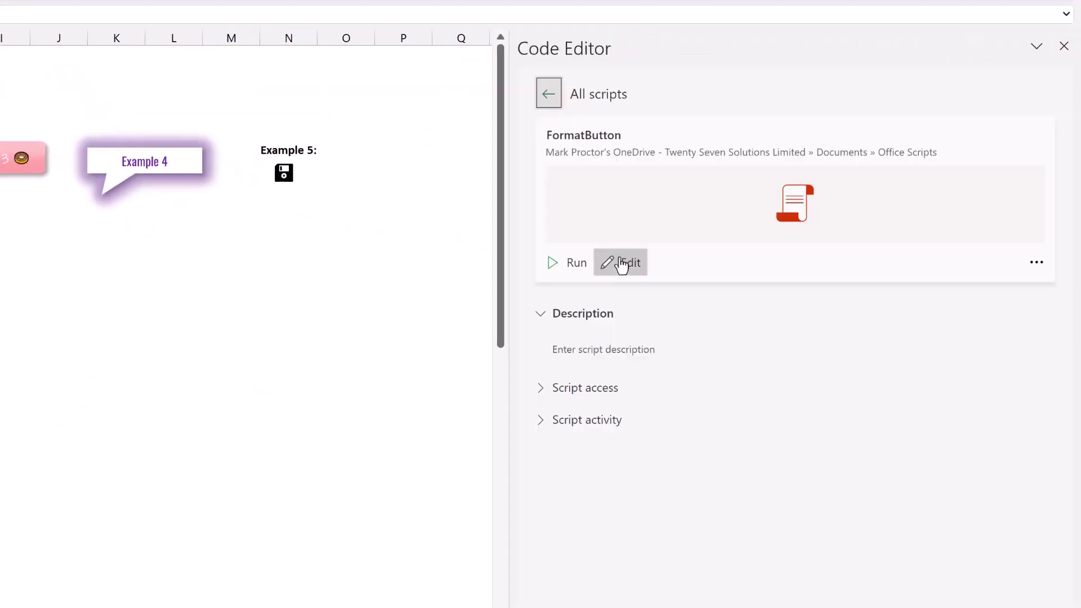
left_click(621, 263)
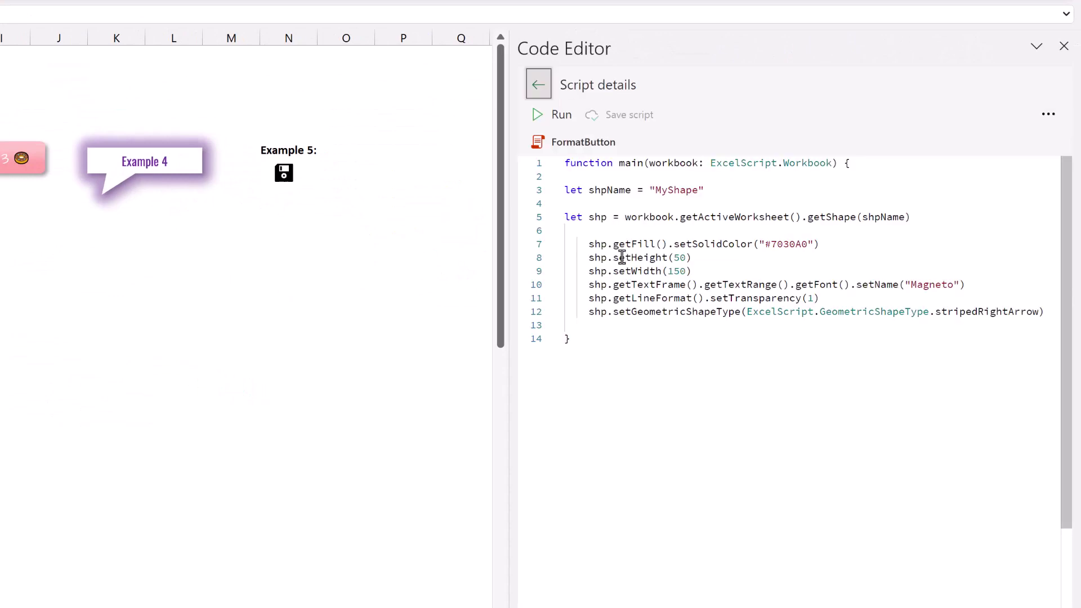
left_click_drag(656, 189, 700, 190)
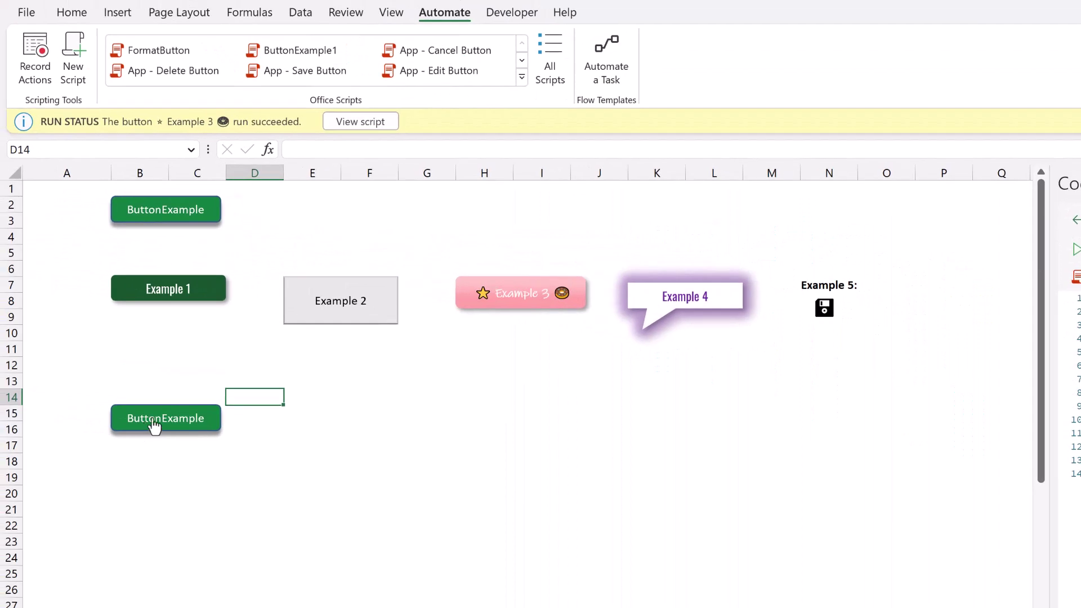
Step: Name the copied button 'MyShape' in the Name Box
right_click(77, 398)
left_click(109, 151)
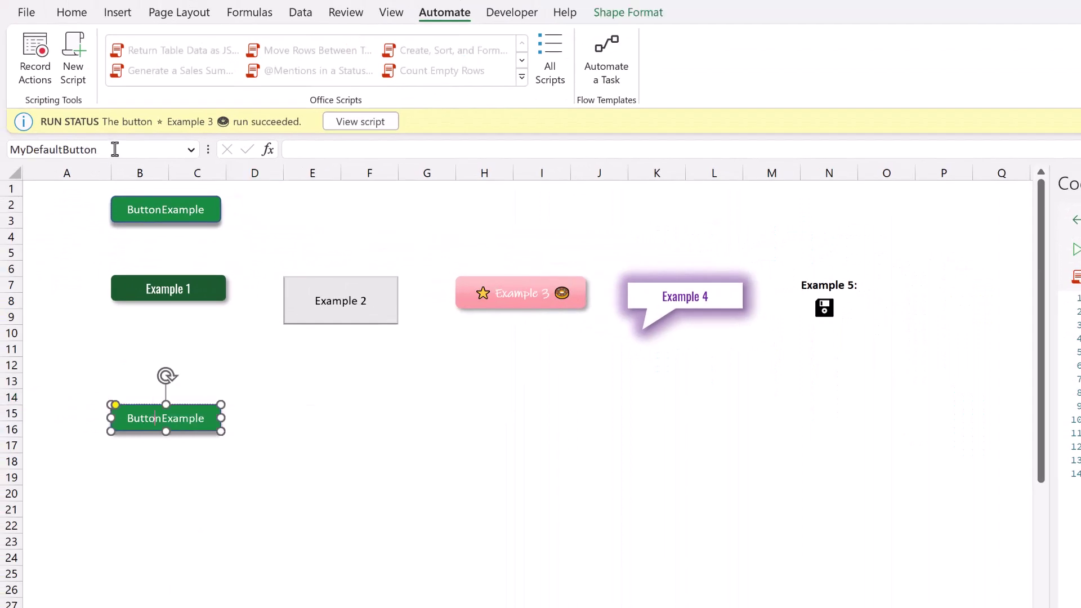
left_click(116, 150)
type("MyS")
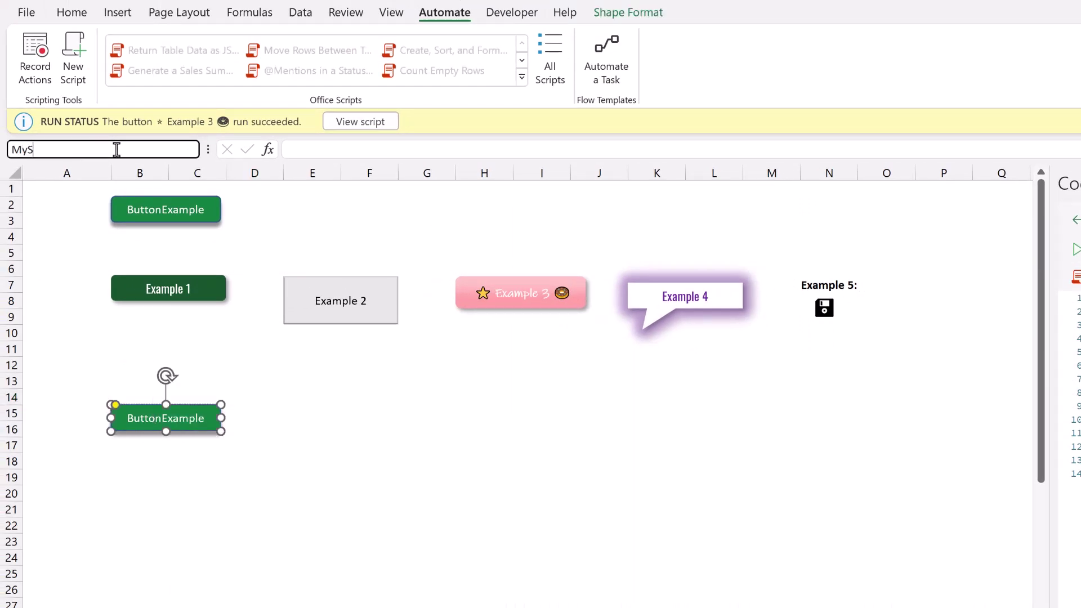
type("hape")
key("Return")
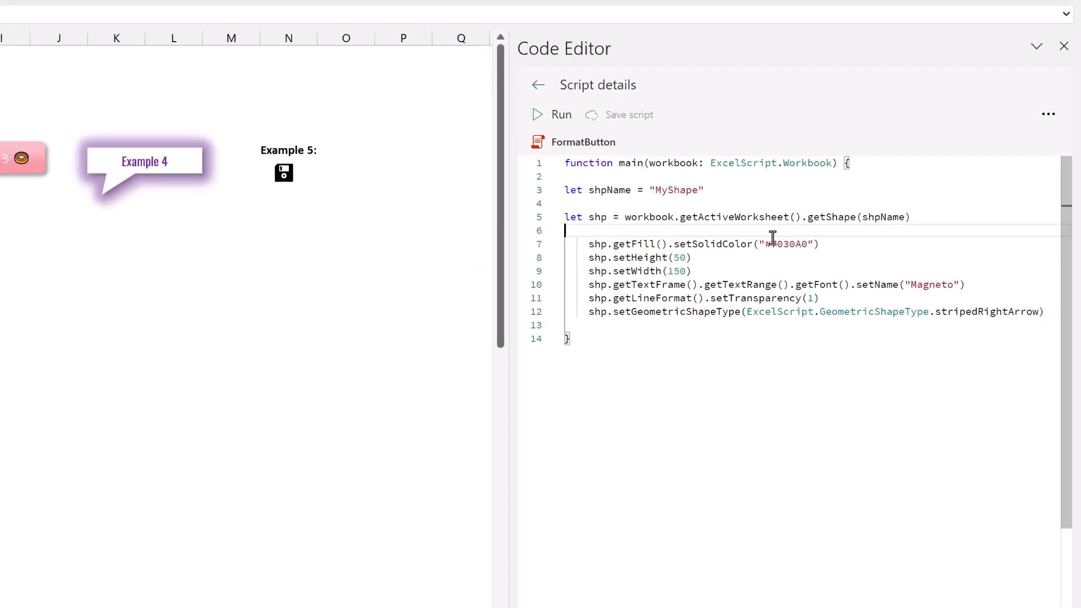
Step: Review FormatButton's fill colour, height, width, font and stripedRightArrow shape-type lines
left_click_drag(823, 244, 612, 243)
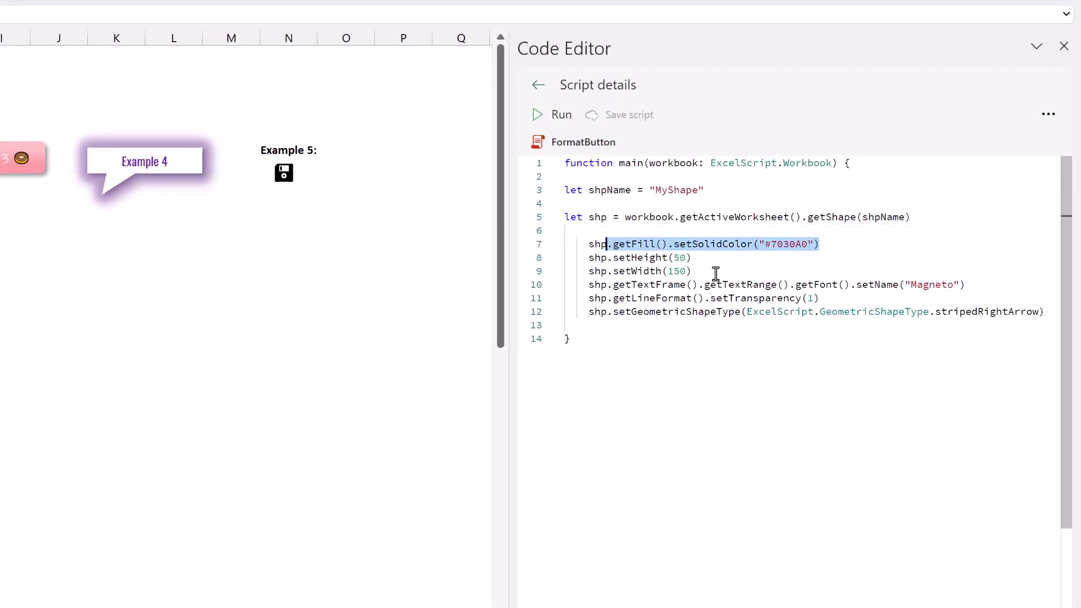
left_click_drag(698, 271, 584, 258)
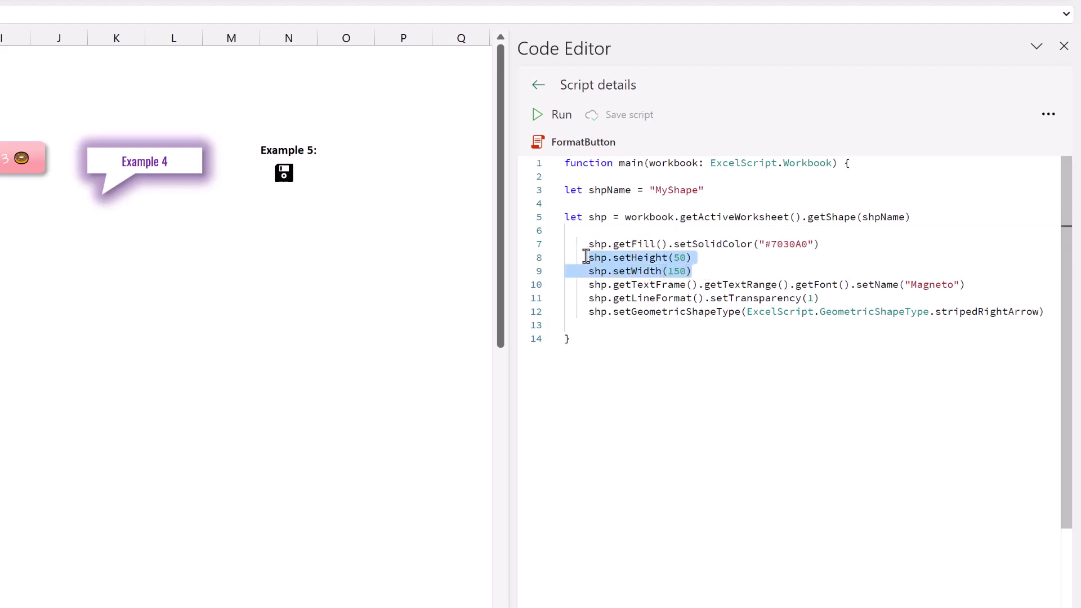
left_click_drag(965, 286, 821, 299)
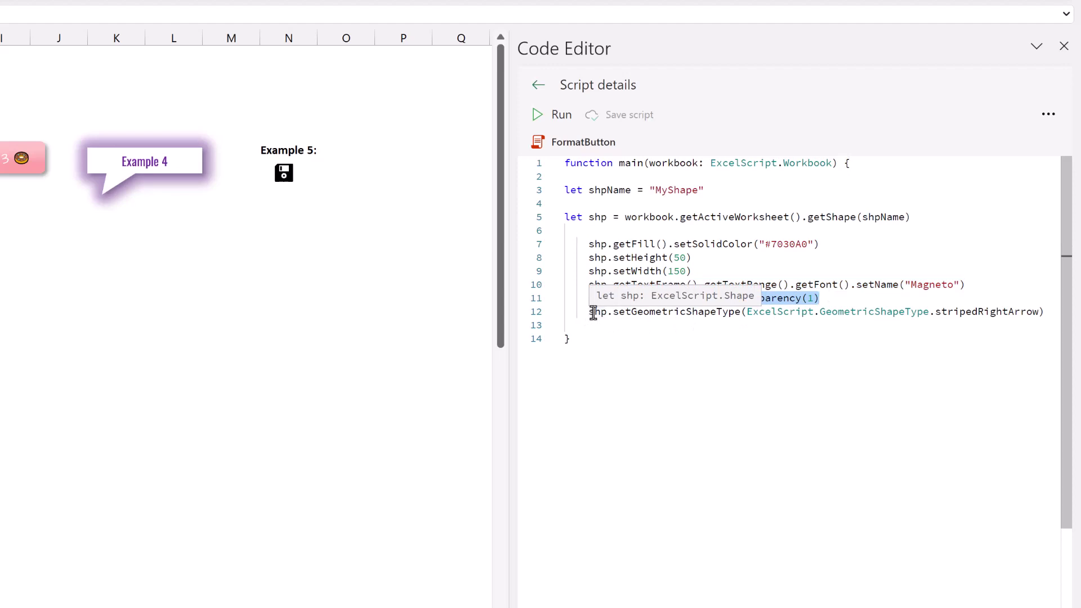
left_click_drag(613, 313, 742, 313)
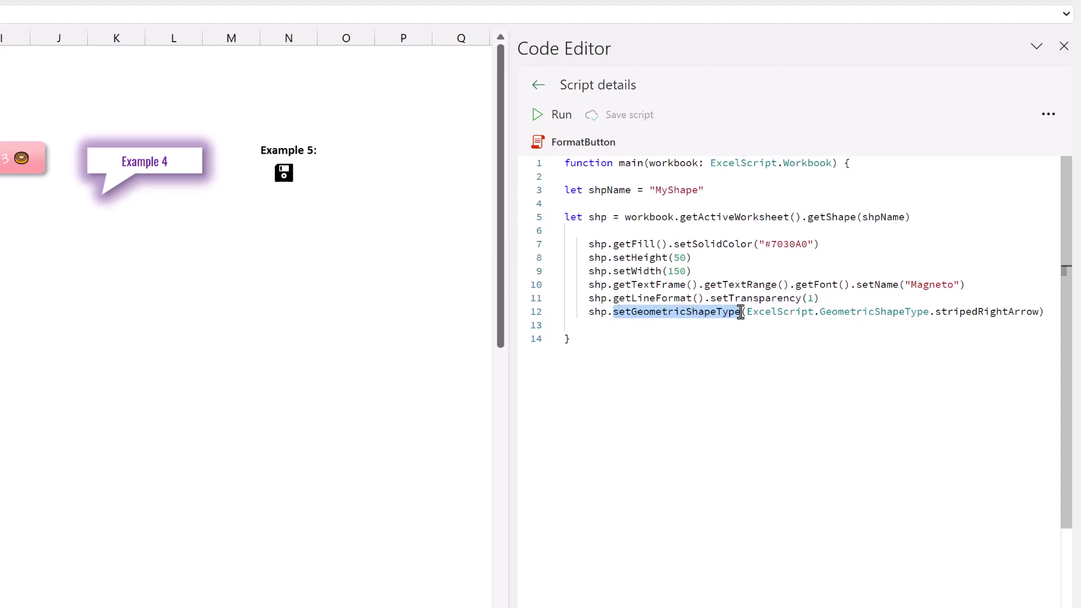
left_click_drag(935, 313, 1038, 312)
left_click(664, 203)
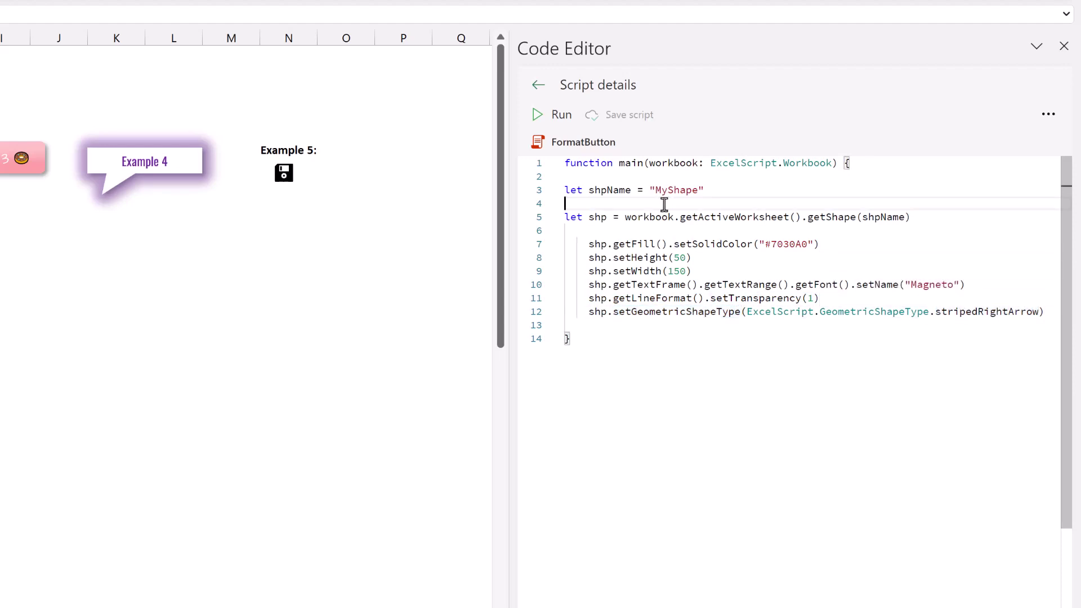
Step: Run FormatButton to restyle MyShape as a purple striped arrow
left_click(212, 346)
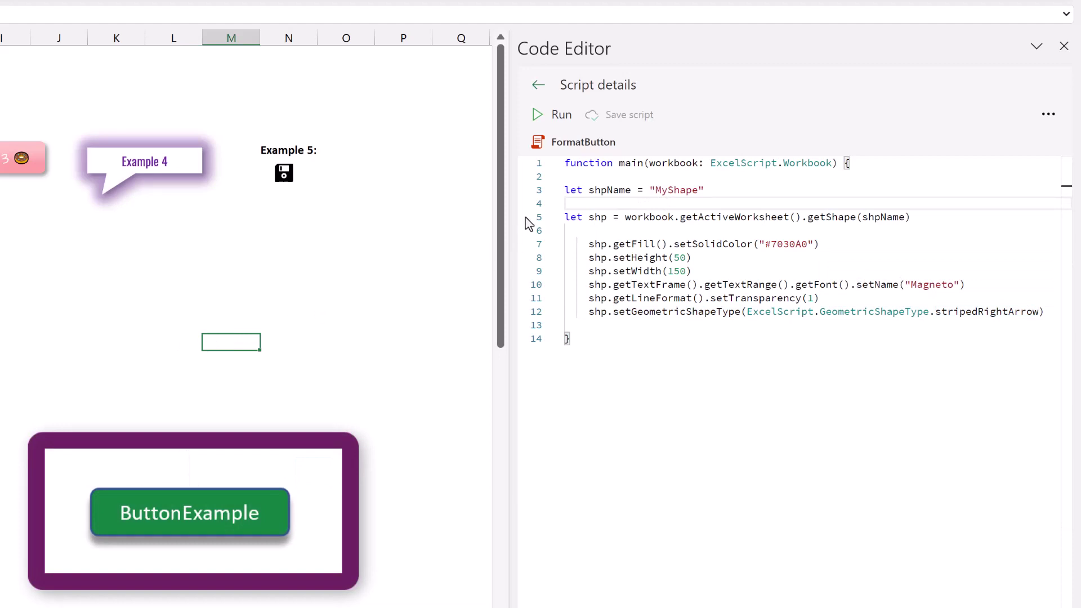
left_click(582, 175)
left_click(569, 123)
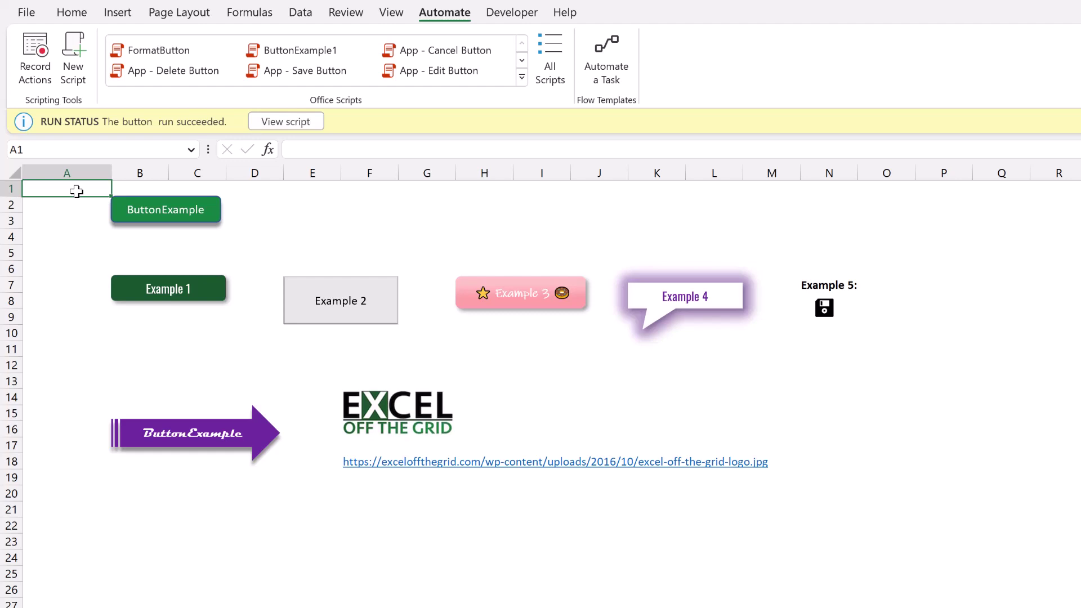
left_click(479, 399)
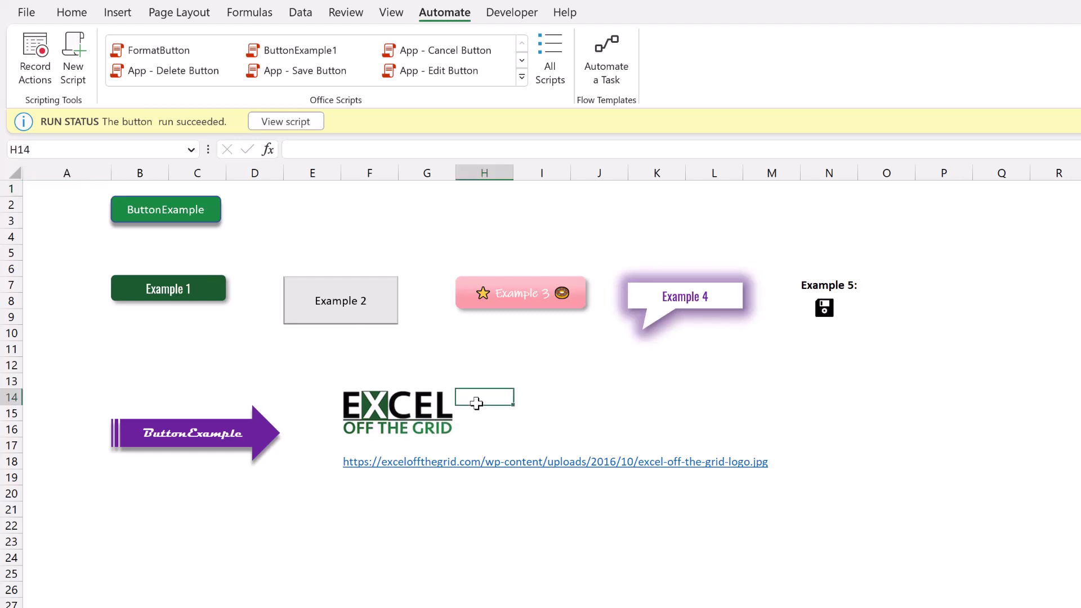
key("Left")
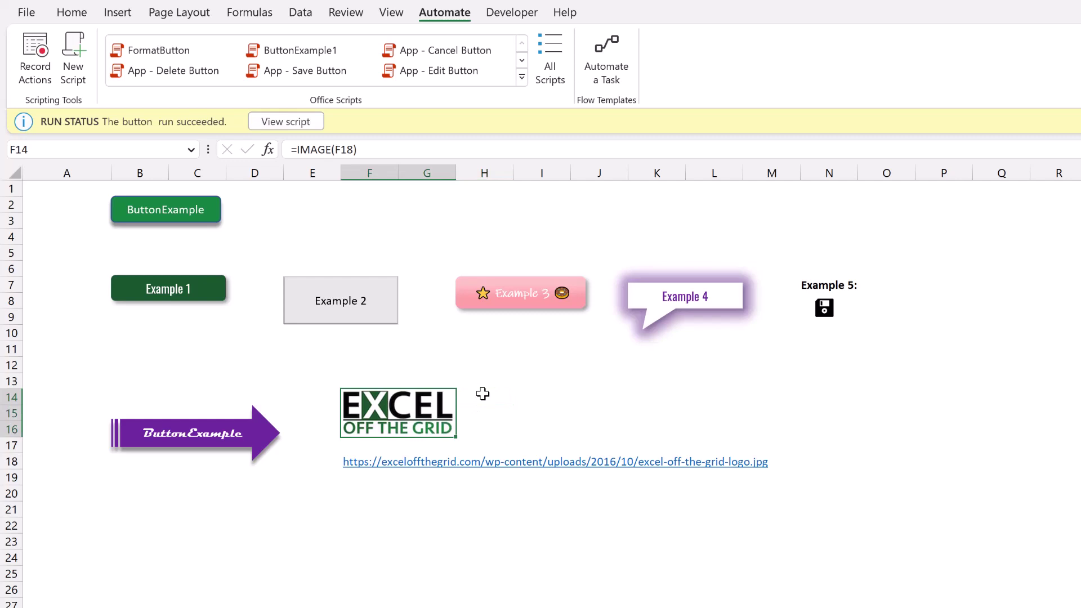
left_click(393, 449)
key("Down")
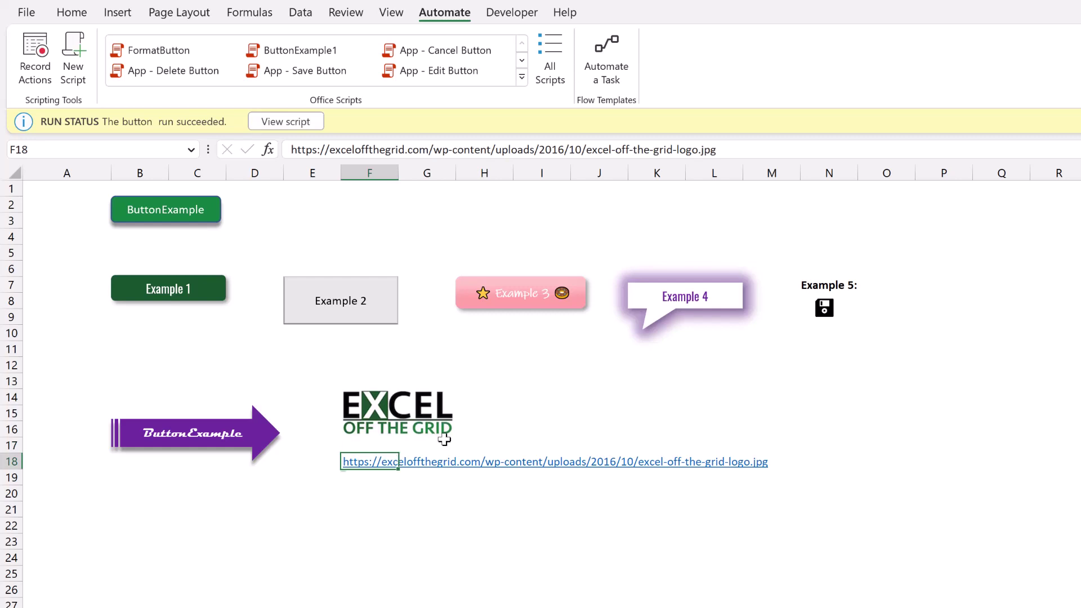
left_click(488, 416)
key("Left")
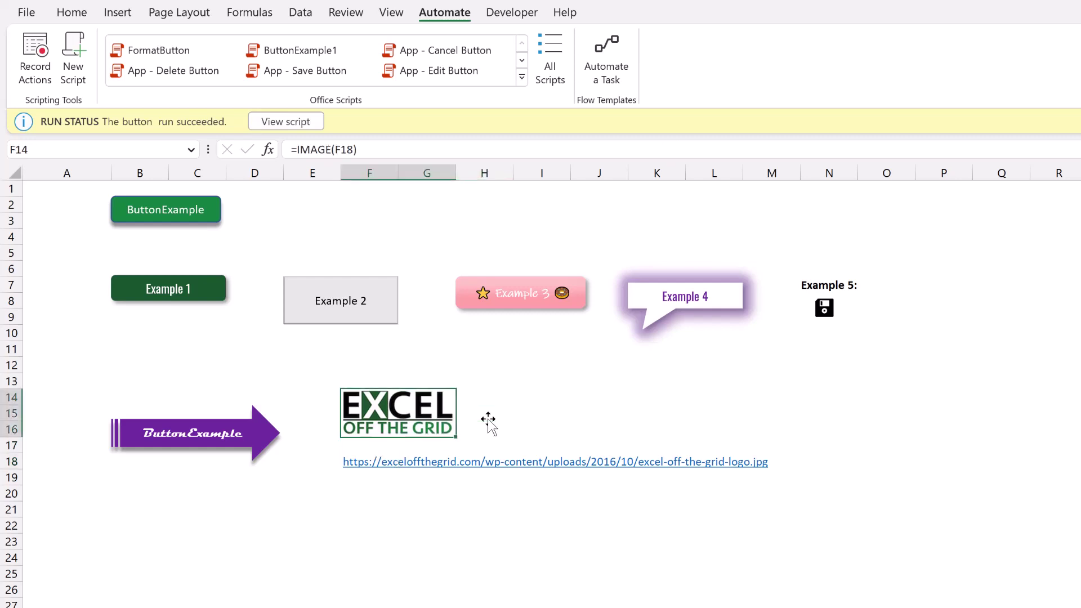
left_click(486, 417)
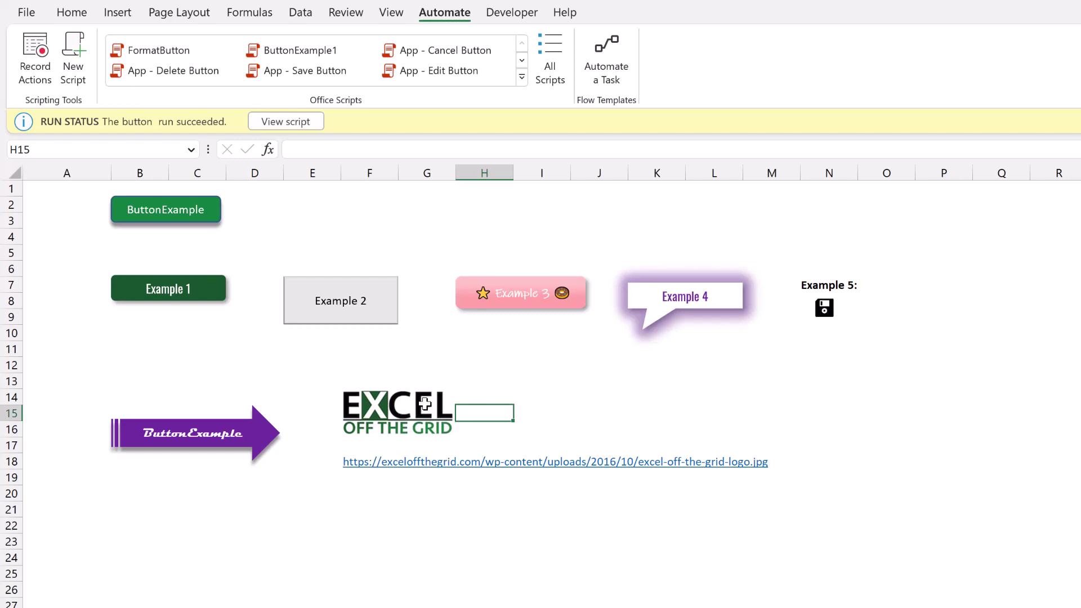
Step: Copy the green ButtonExample button and paste it at F14 over the logo
left_click(211, 222)
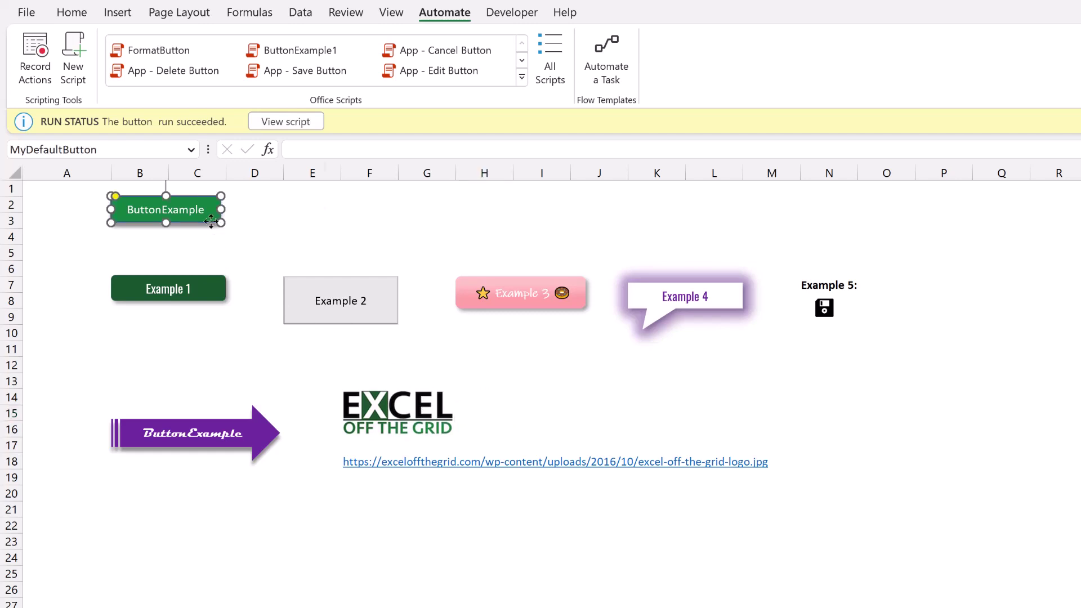
right_click(211, 221)
left_click(259, 290)
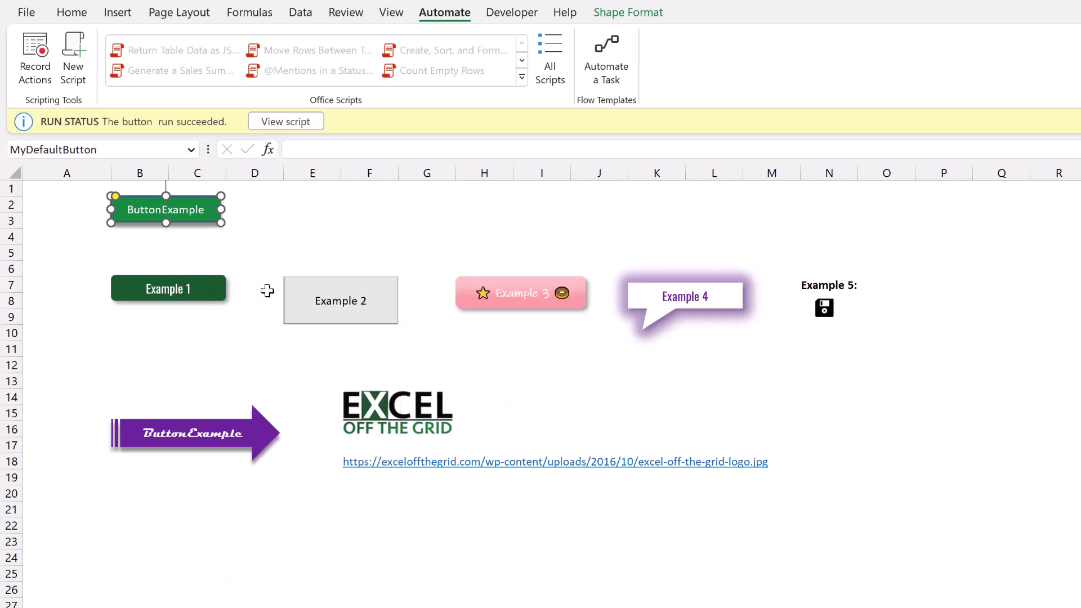
left_click(495, 380)
key("Down")
key("Left")
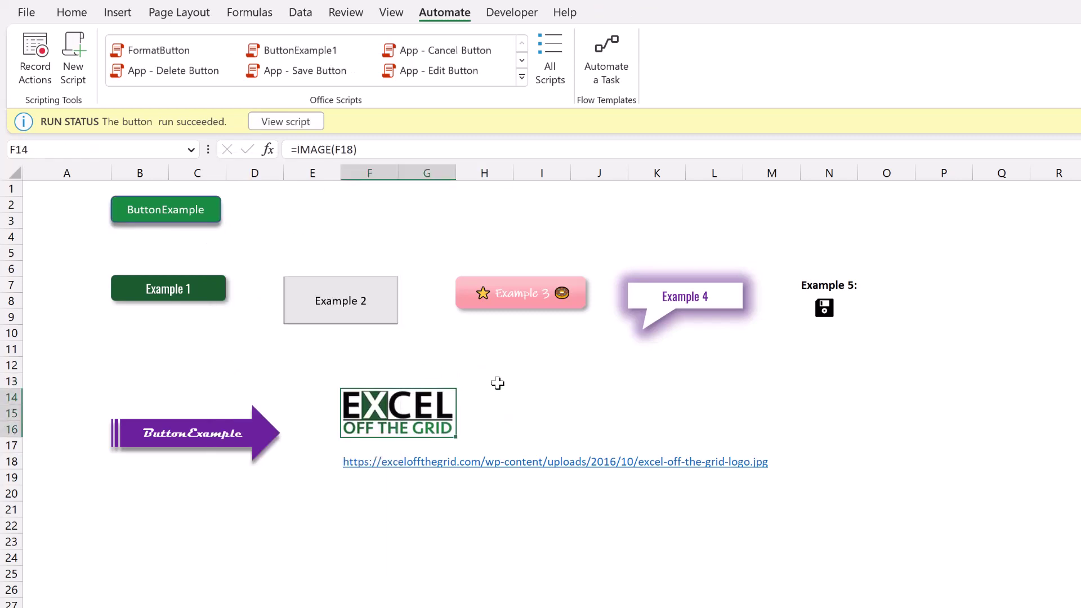
key("ctrl+v")
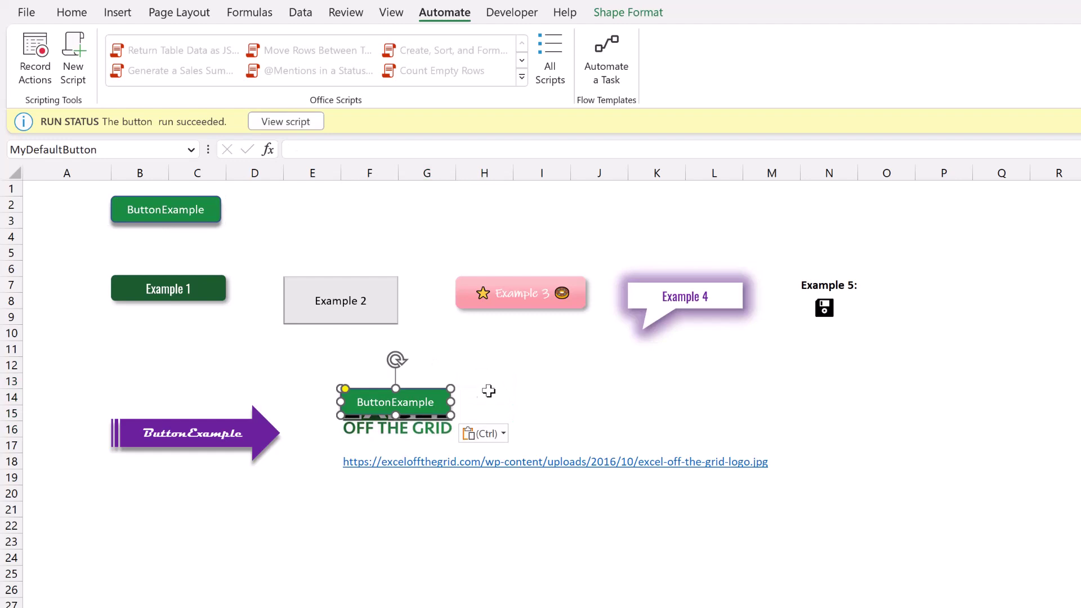
Step: Resize the pasted button so it covers the whole logo
left_click_drag(395, 415, 397, 439)
key("Delete")
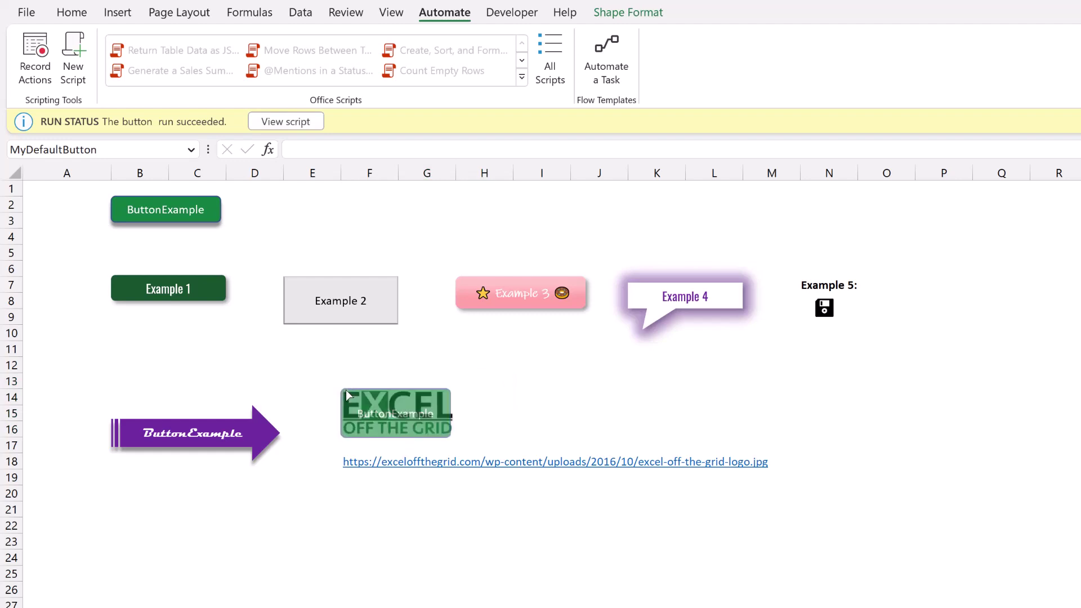
key("ctrl+z")
left_click_drag(454, 413, 458, 412)
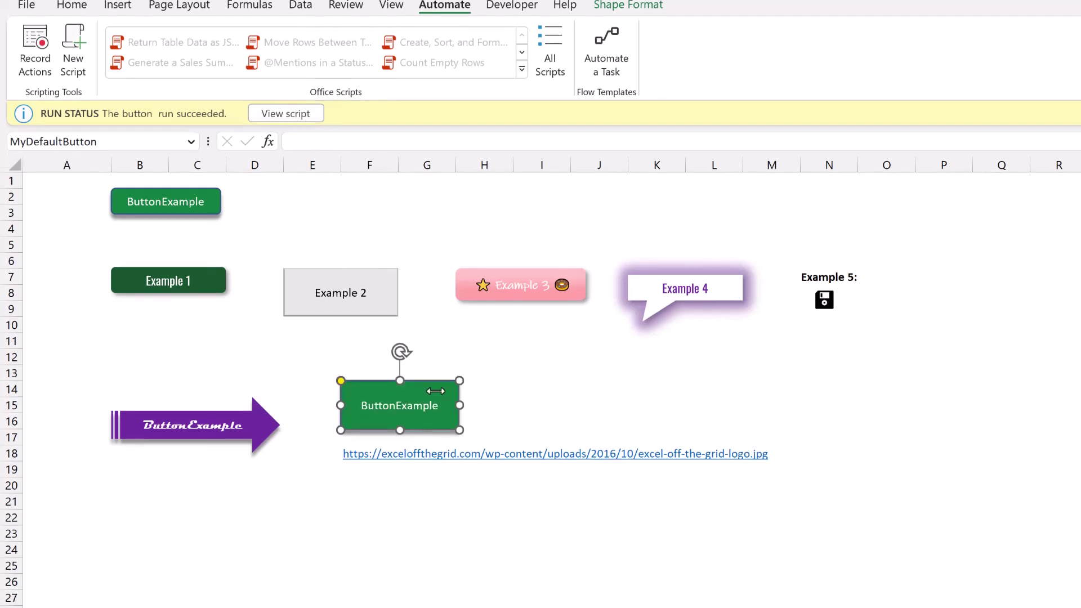
right_click(451, 408)
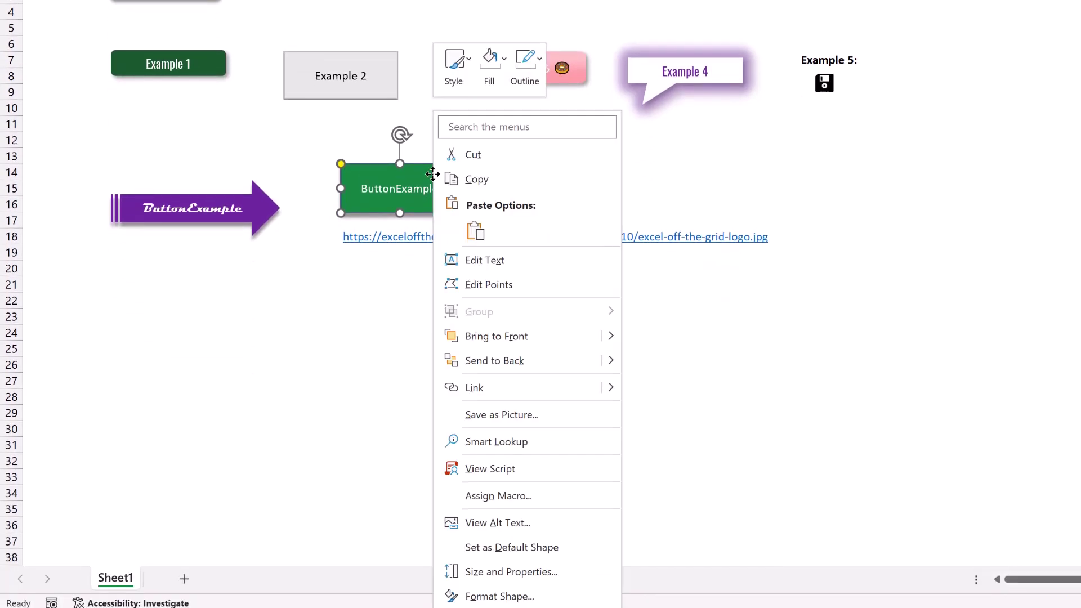
Step: Format the logo button with No line, No Shadow, and 100% fill transparency
left_click(543, 595)
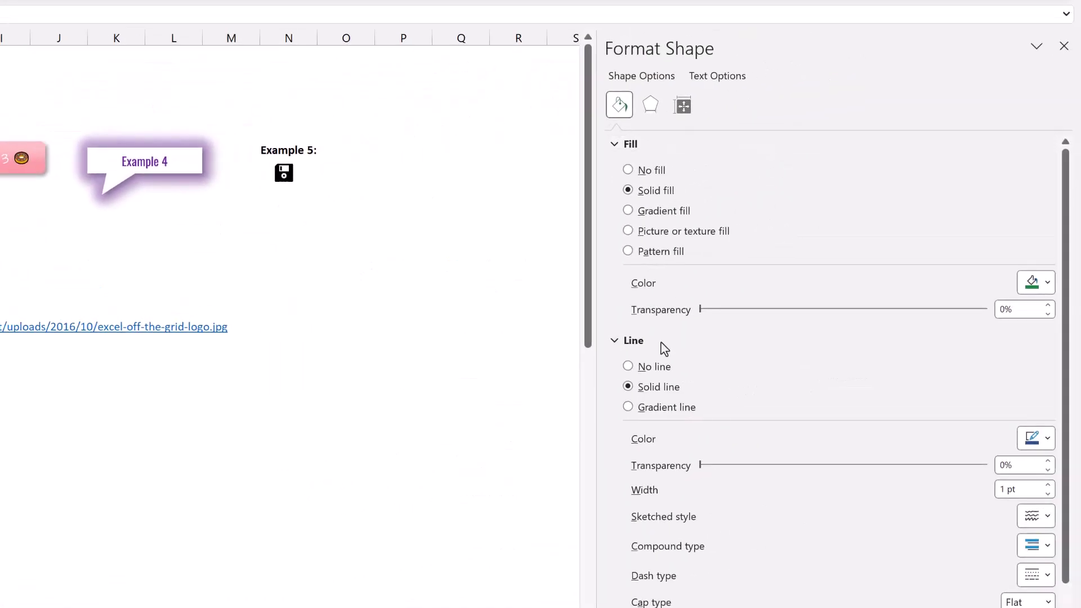
left_click(656, 367)
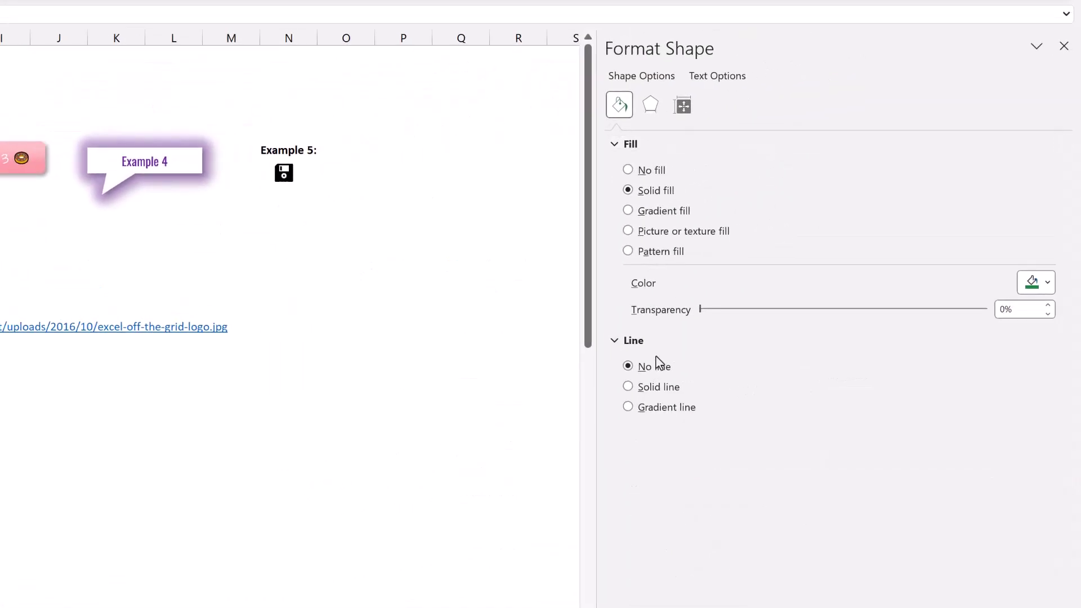
left_click(651, 109)
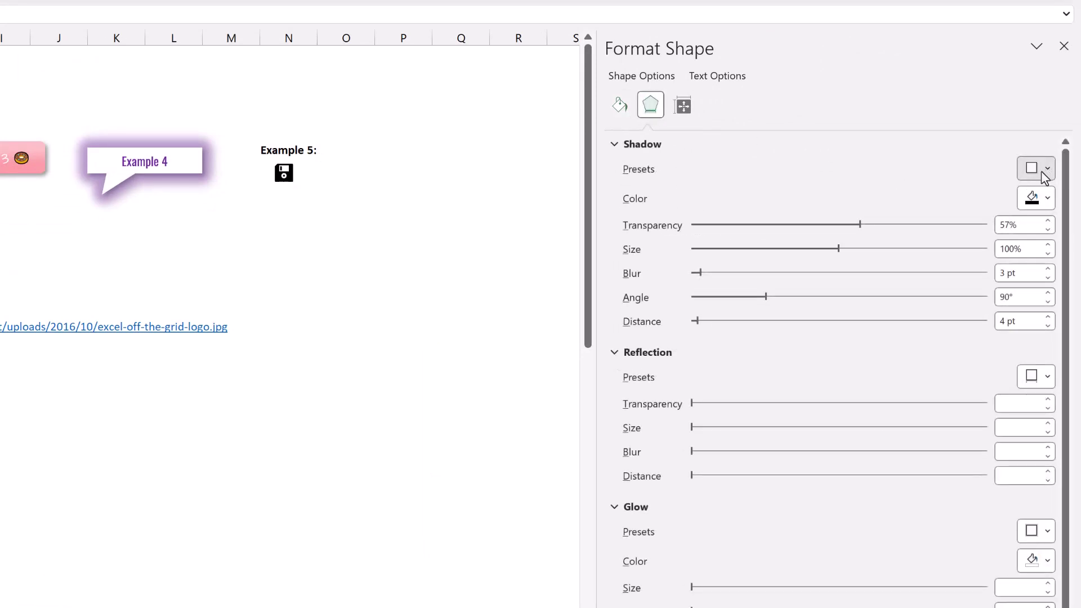
left_click(1042, 170)
left_click(948, 228)
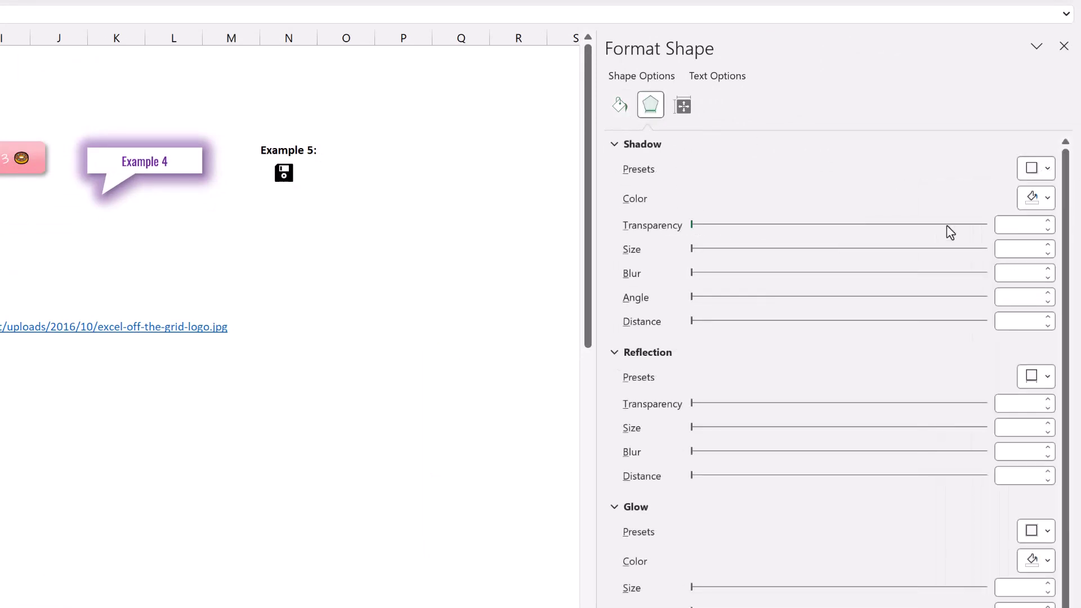
left_click(620, 107)
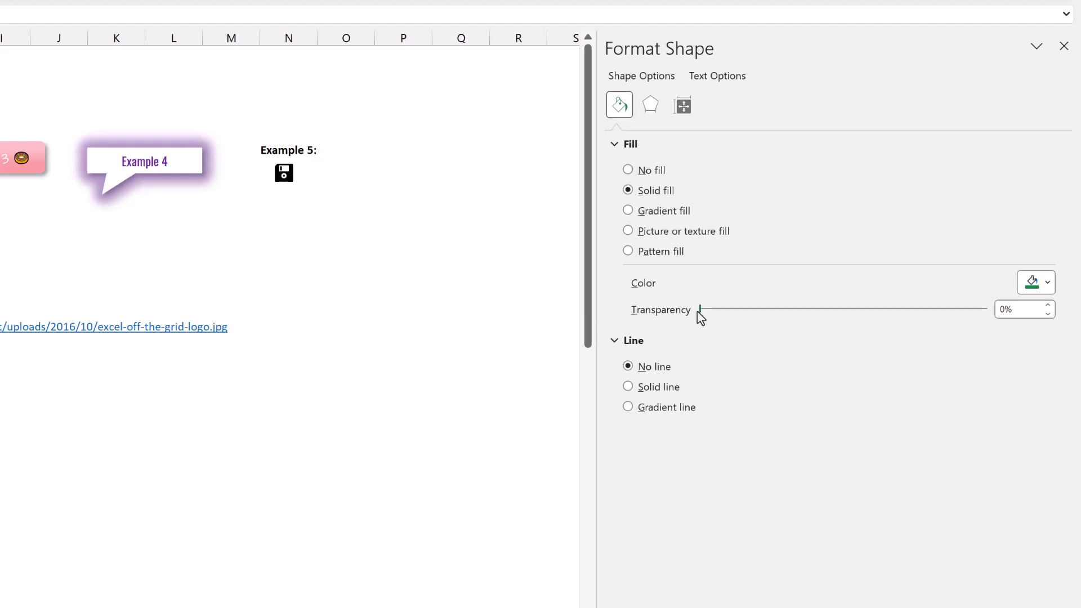
left_click_drag(698, 310, 1016, 321)
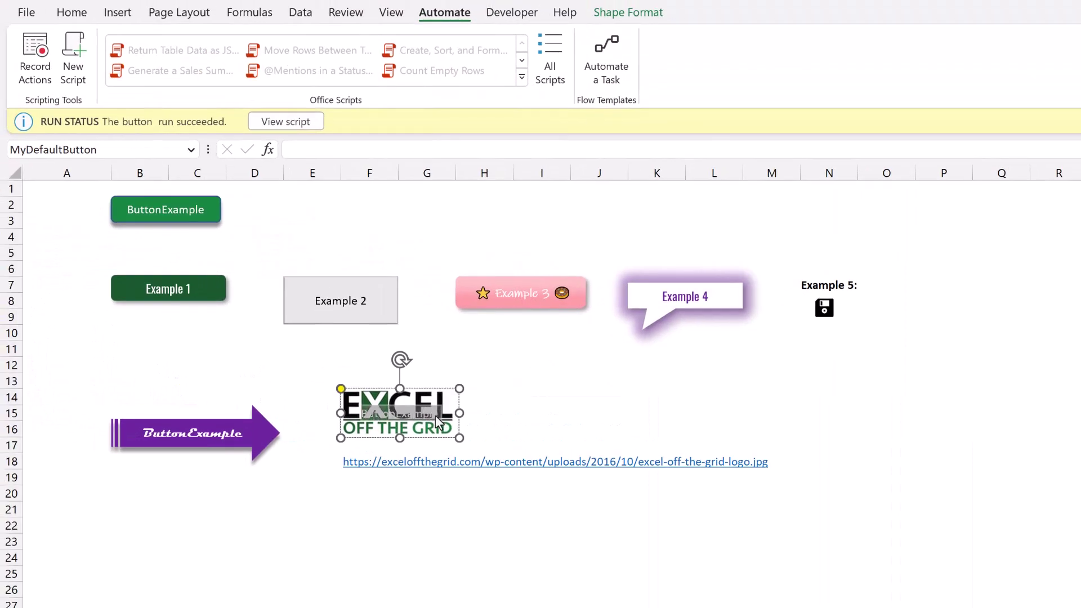
Step: Delete the ButtonExample label, deselect the button, then click the logo to run its script
key("Delete")
left_click(517, 398)
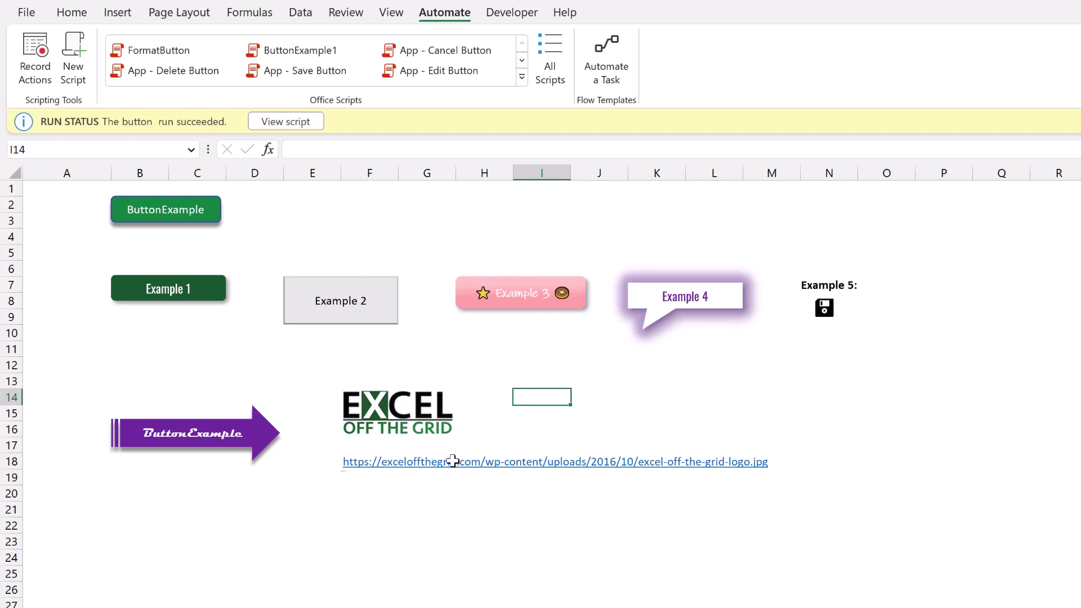
left_click(412, 414)
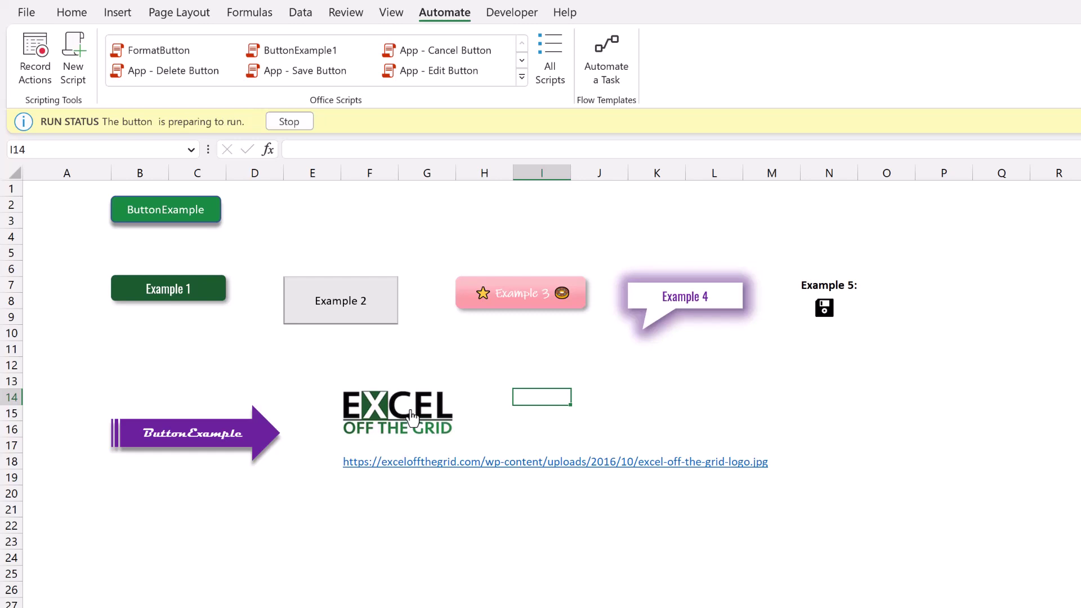